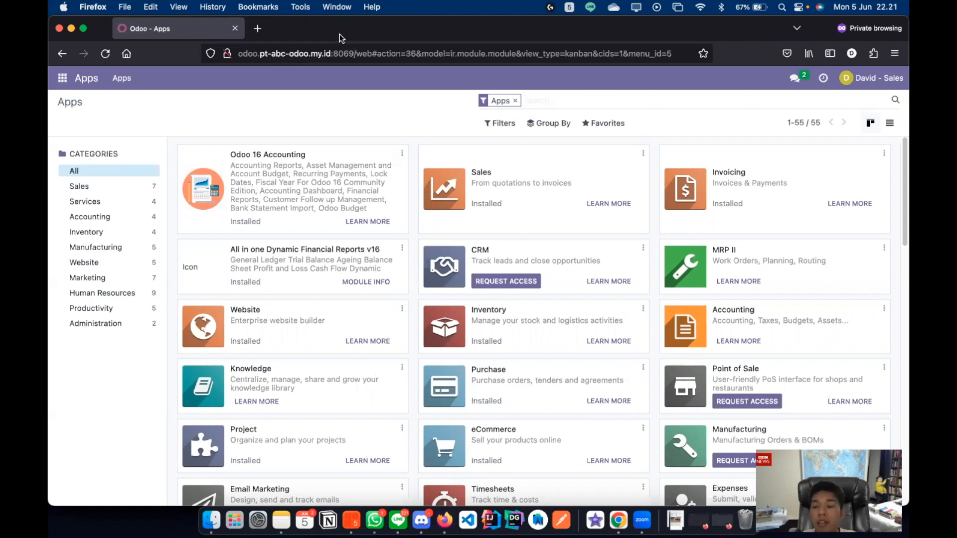
# Look through the Inventory and Accounting users' browser windows, and return to the Sales user's window
pyautogui.hotkey('ctrl', 'Up')
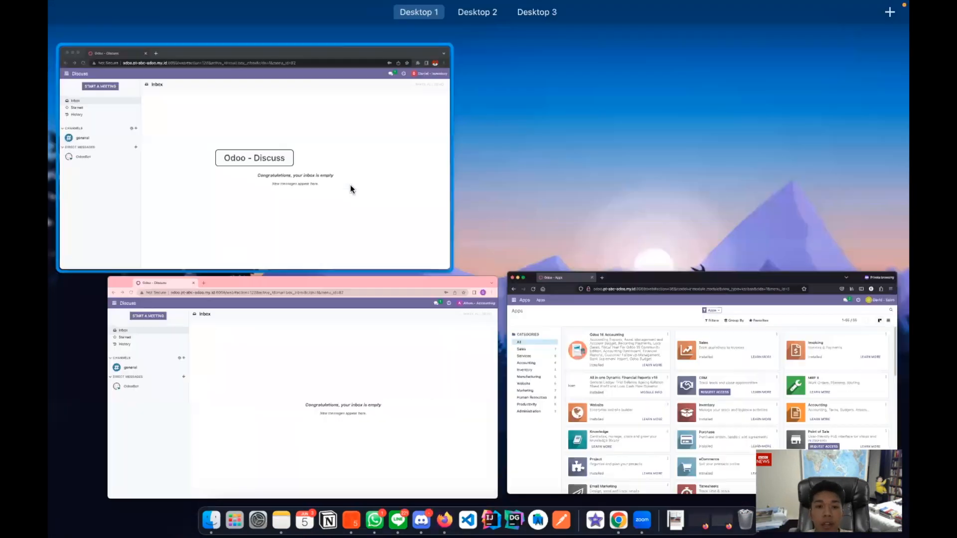
pyautogui.click(350, 185)
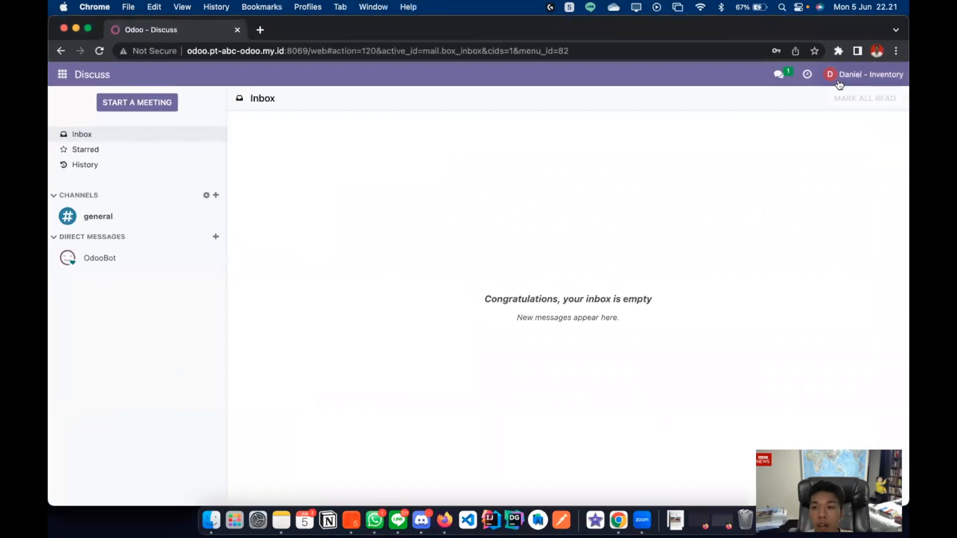
pyautogui.hotkey('ctrl', 'Up')
pyautogui.click(364, 220)
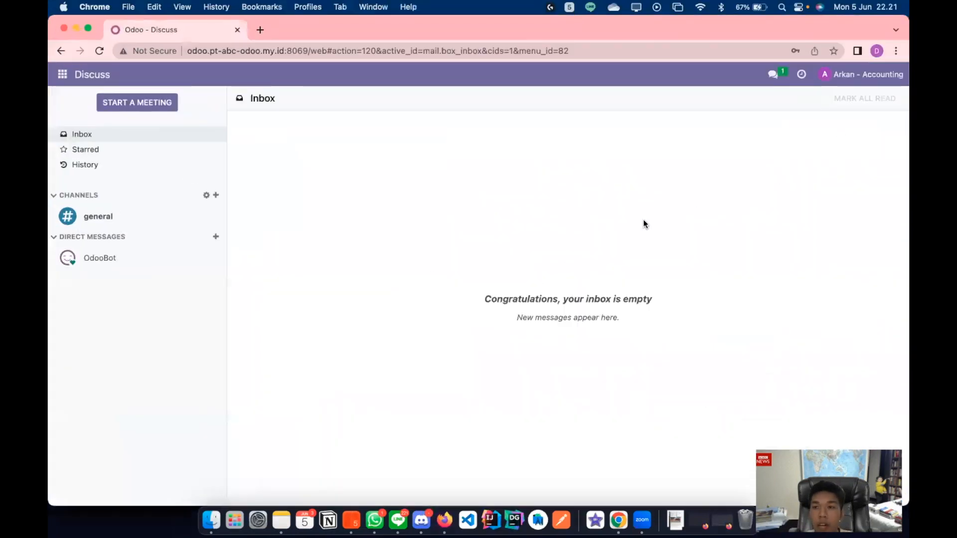
pyautogui.hotkey('ctrl', 'Up')
pyautogui.click(314, 245)
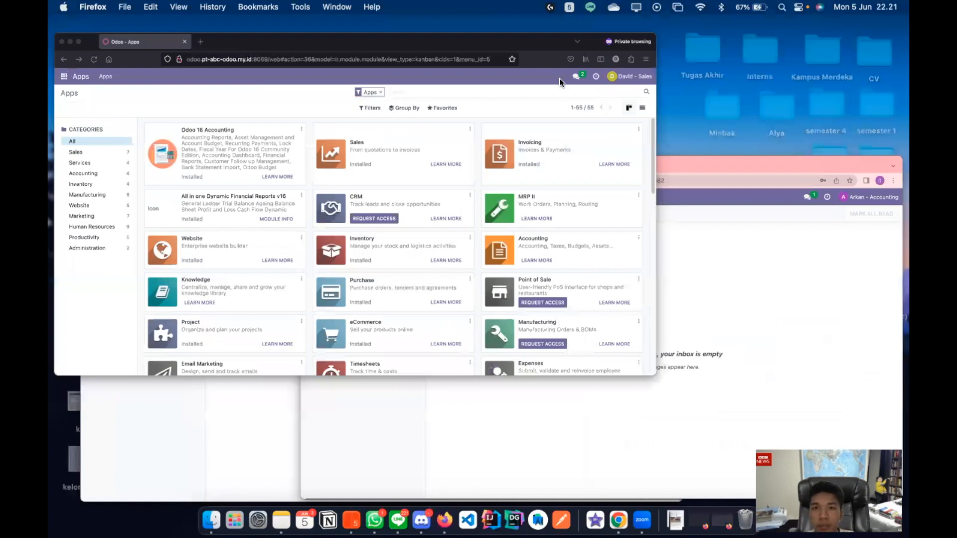
# Create a new quotation in the Sales module with PT JOHN CLOTHING as the customer
pyautogui.click(63, 80)
pyautogui.click(70, 147)
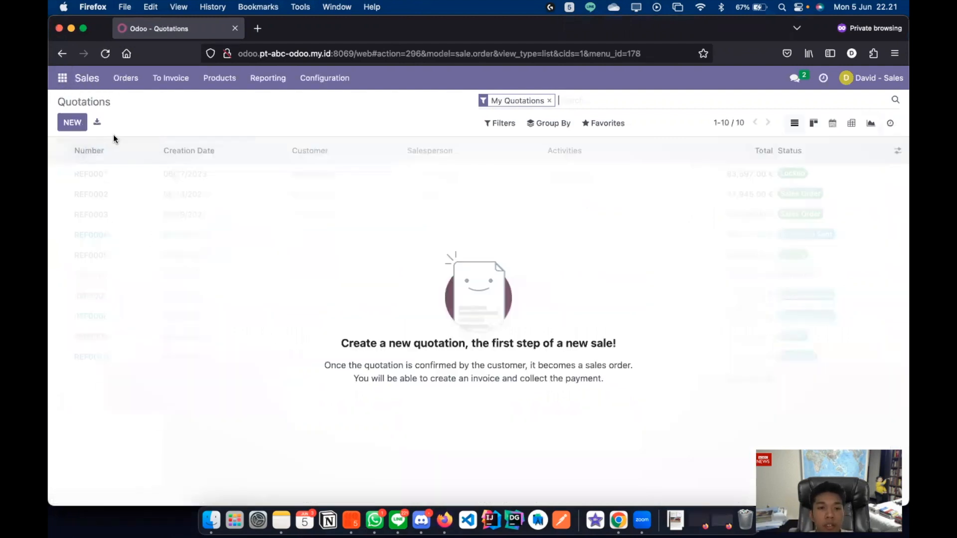
pyautogui.click(73, 123)
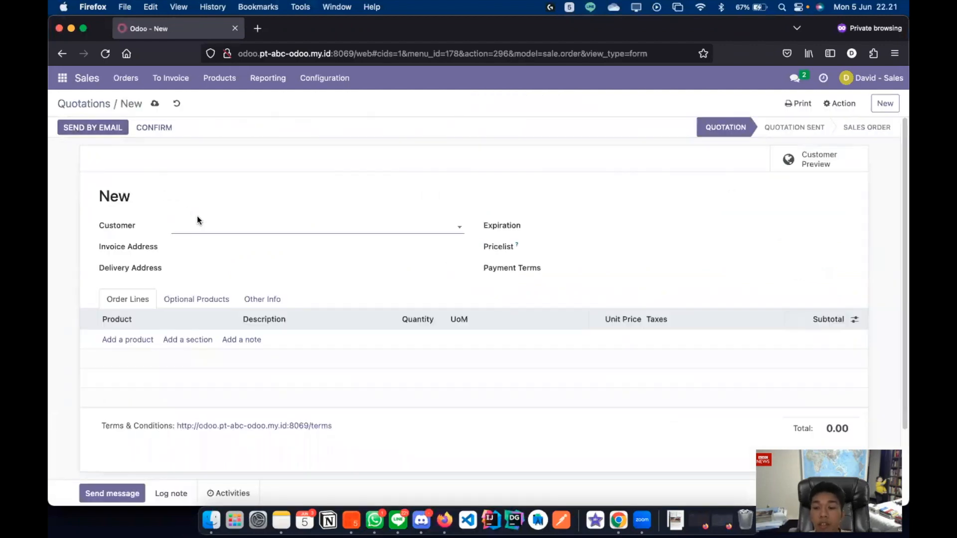
pyautogui.click(210, 226)
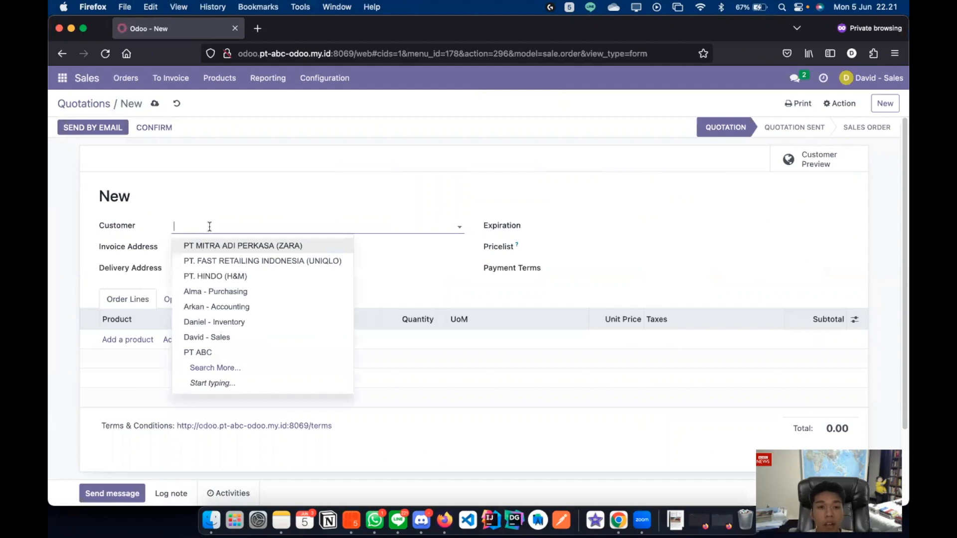
pyautogui.write('john')
pyautogui.click(226, 246)
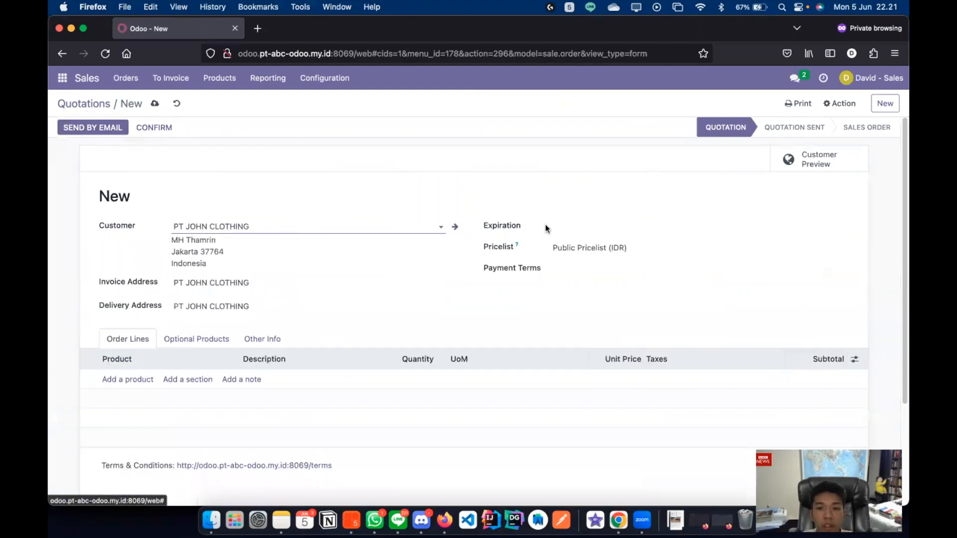
# Set the quotation's expiration to 06/06/2023 and its payment terms to Immediate Payment
pyautogui.click(554, 226)
pyautogui.click(619, 323)
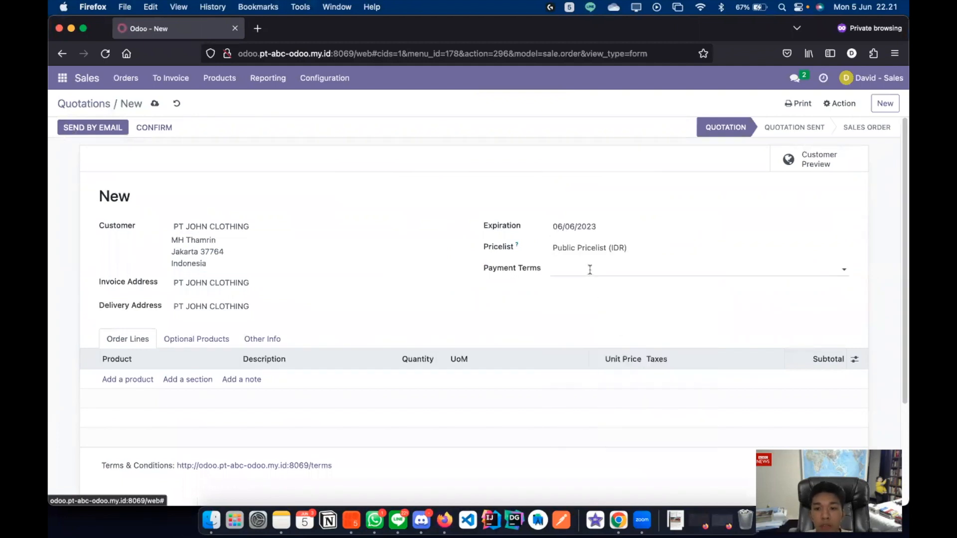
pyautogui.click(590, 269)
pyautogui.click(596, 291)
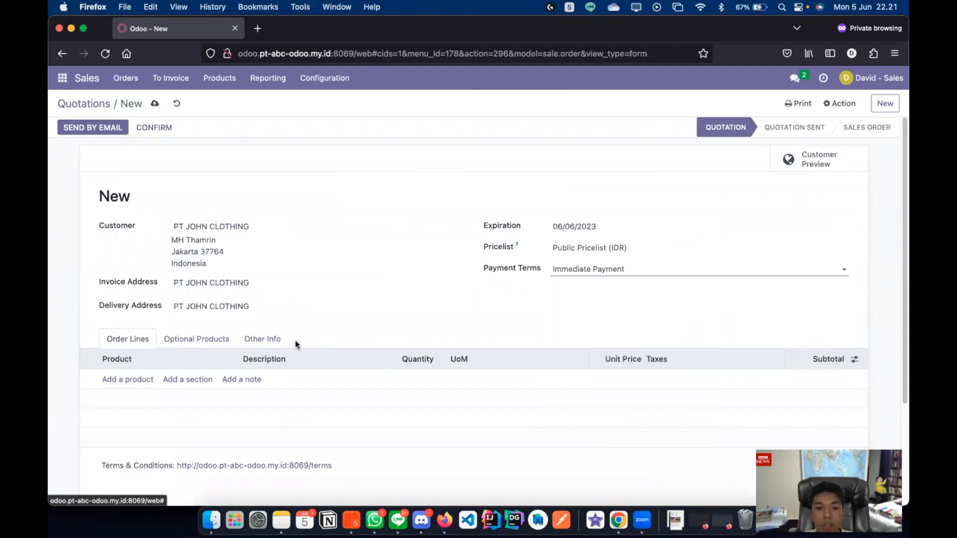
# Add an order line for the Uniqlo - Blue Oversized Hoodie with a quantity of 10
pyautogui.click(145, 380)
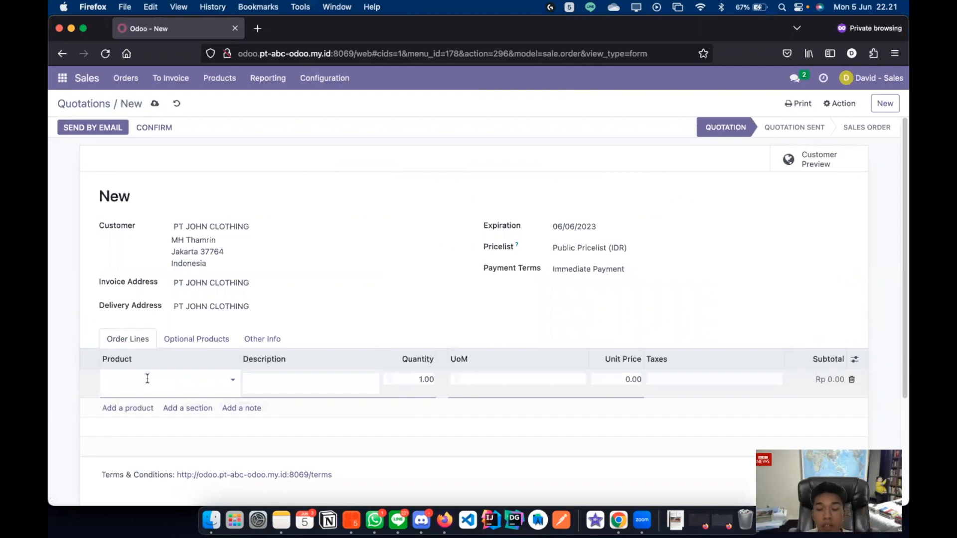
pyautogui.write('oversi')
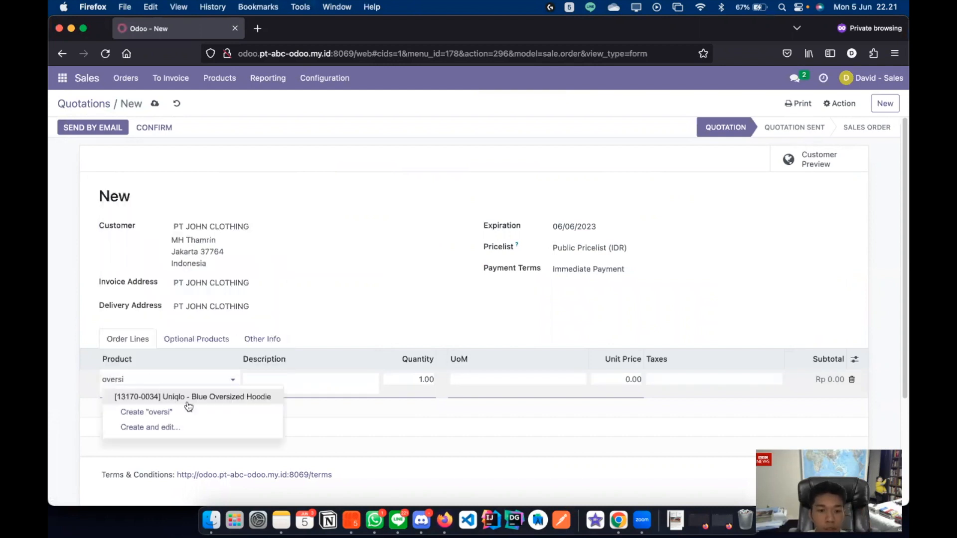
pyautogui.click(189, 398)
pyautogui.click(427, 380)
pyautogui.write('10')
pyautogui.press('Return')
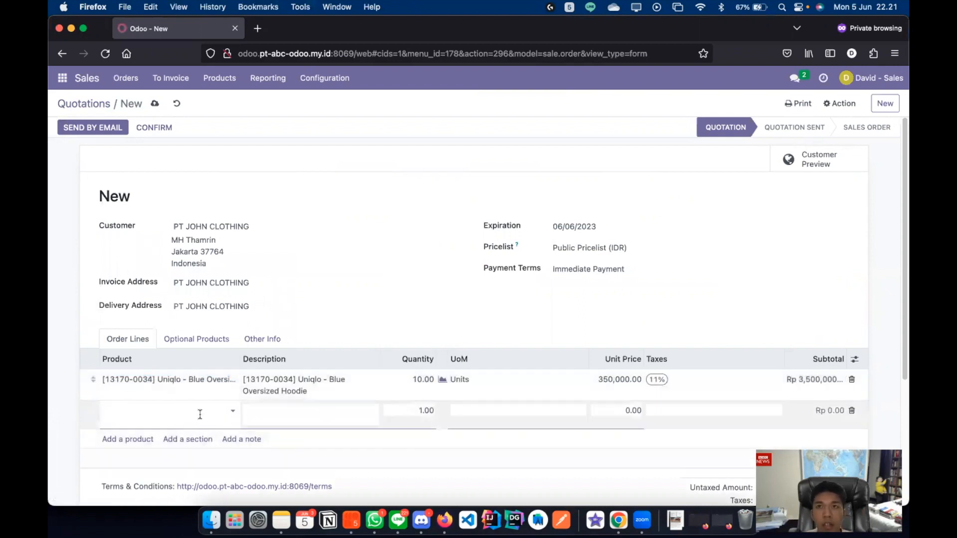
pyautogui.click(252, 386)
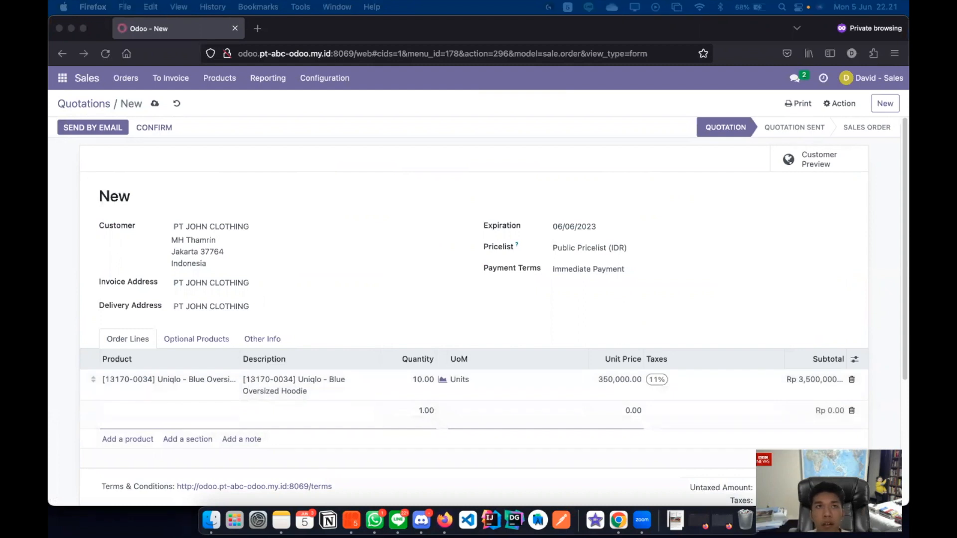
# Add a second order line for Uniqlo - Baggy Jeans with a quantity of 10
pyautogui.click(184, 411)
pyautogui.write('baggy')
pyautogui.click(200, 427)
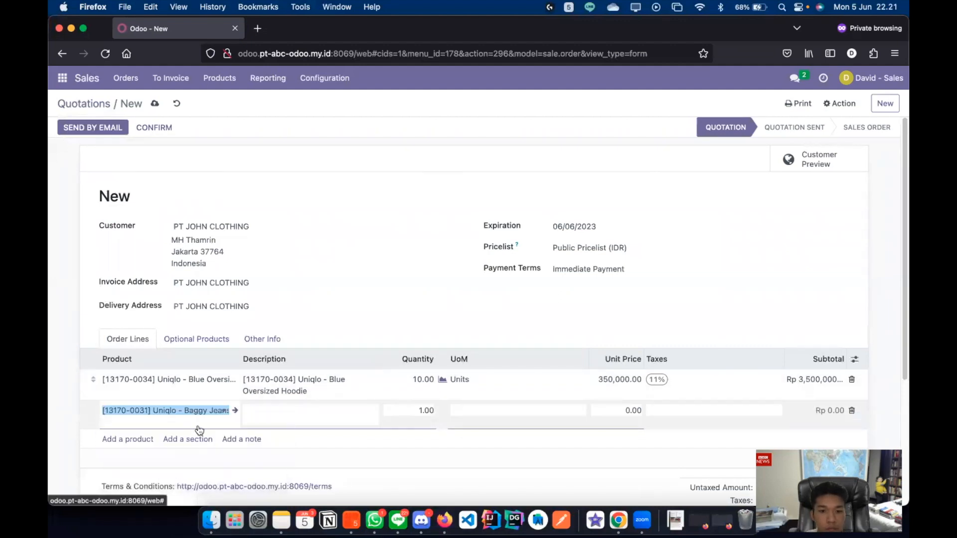
pyautogui.click(407, 407)
pyautogui.tripleClick(407, 408)
pyautogui.write('1')
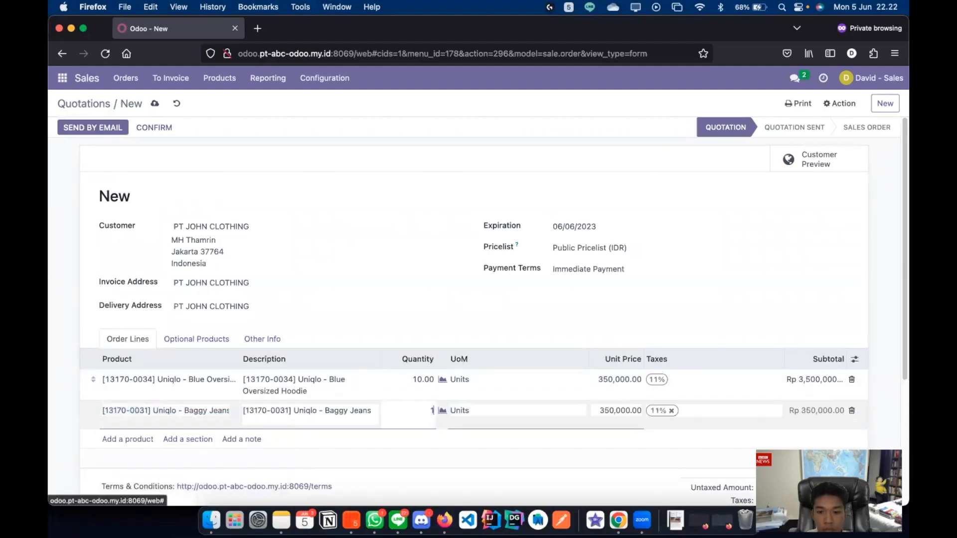
pyautogui.write('0')
pyautogui.press('Return')
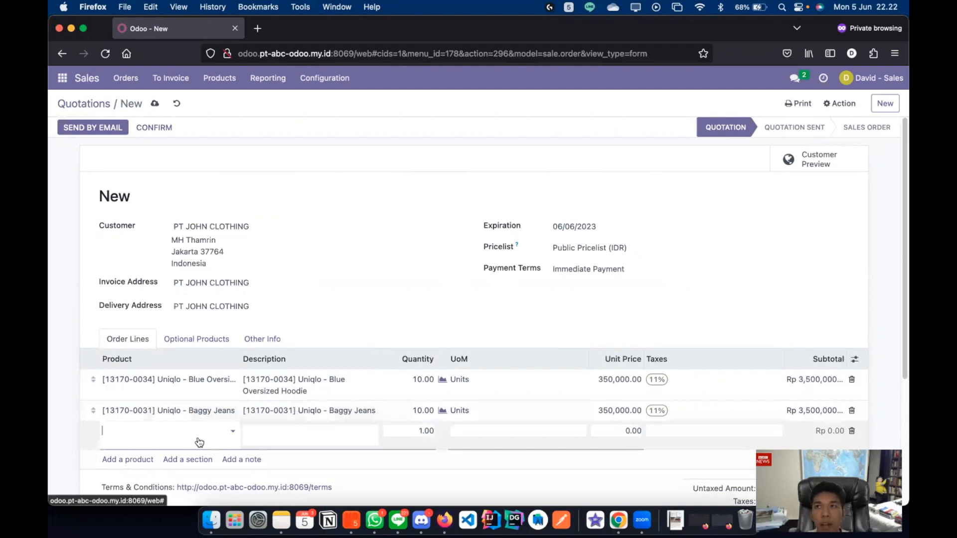
# Add a third order line for Uniqlo - Kemeja Flannel with a quantity of 15
pyautogui.write('flannel')
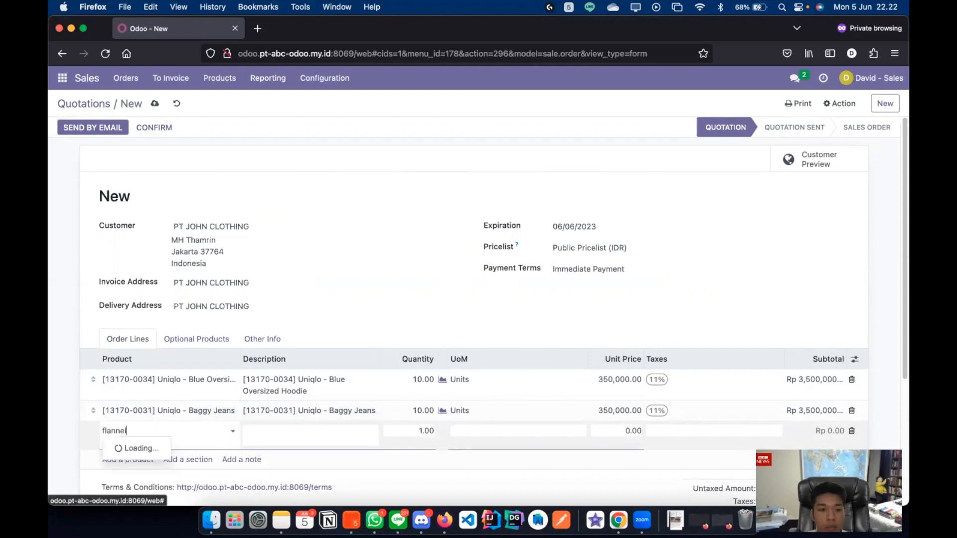
pyautogui.click(225, 447)
pyautogui.click(395, 433)
pyautogui.write('15')
pyautogui.click(487, 309)
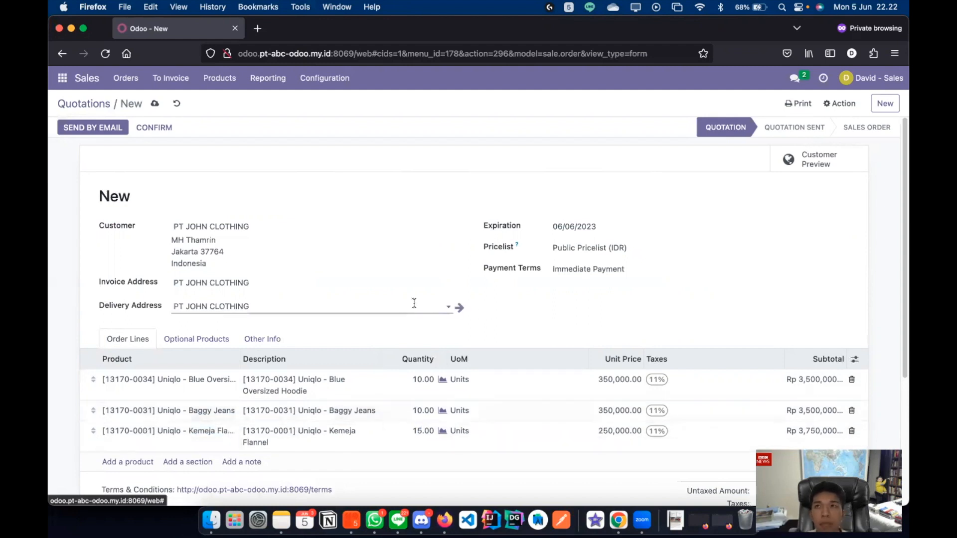
pyautogui.click(700, 7)
pyautogui.click(719, 248)
pyautogui.click(687, 313)
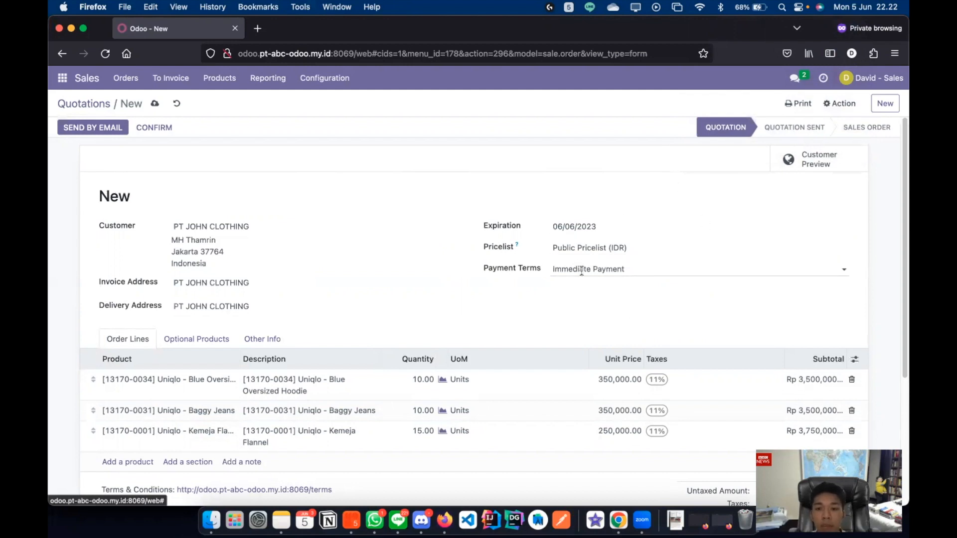
# Save the PT JOHN CLOTHING quotation and confirm it as a sales order
pyautogui.hotkey('ctrl', 's')
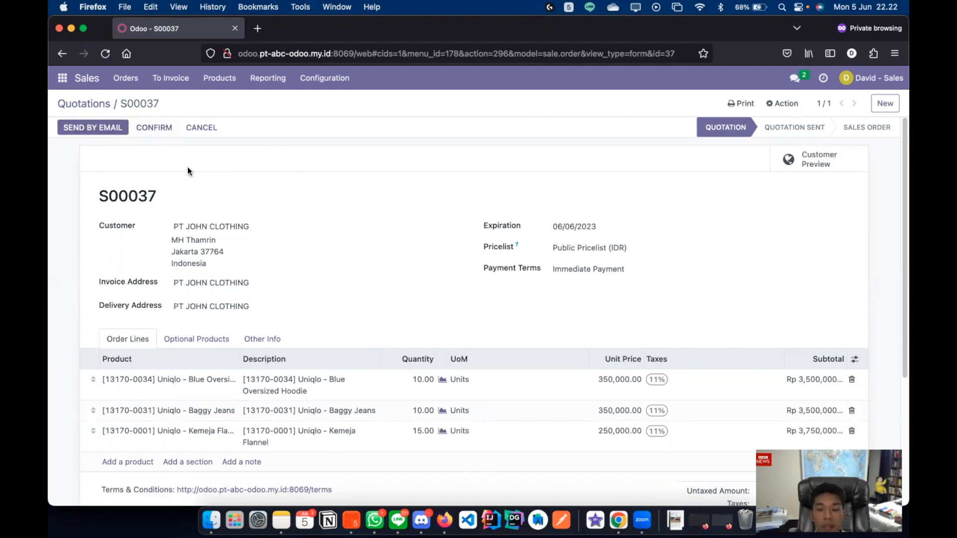
pyautogui.click(155, 129)
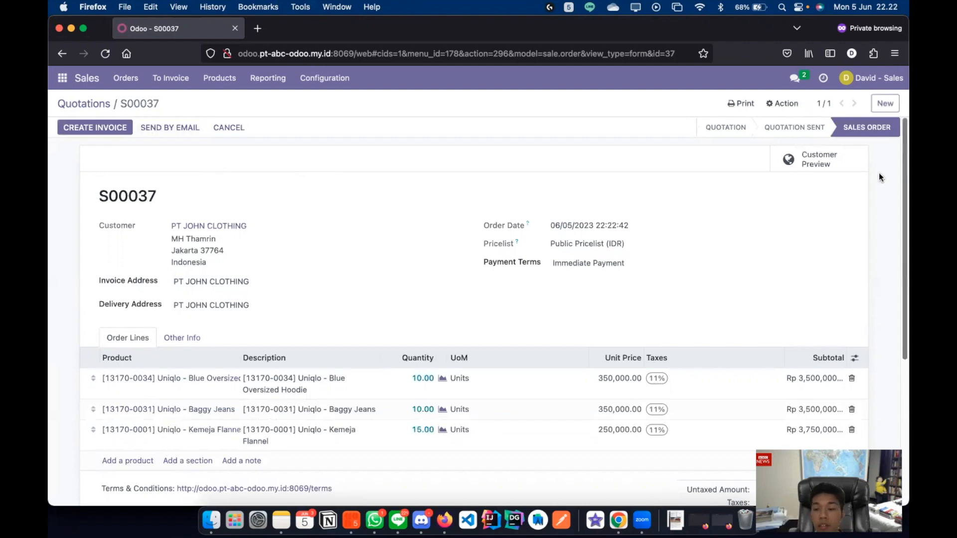
# Review the order's details, delivery, pricing and terms in the customer preview, and return to the sales order in edit mode
pyautogui.click(830, 170)
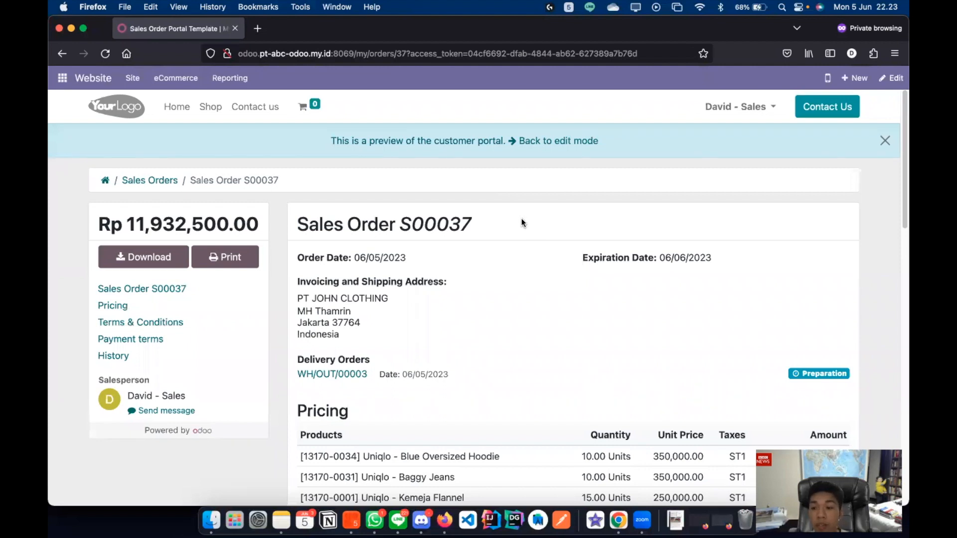
pyautogui.scroll(-3, 522, 218)
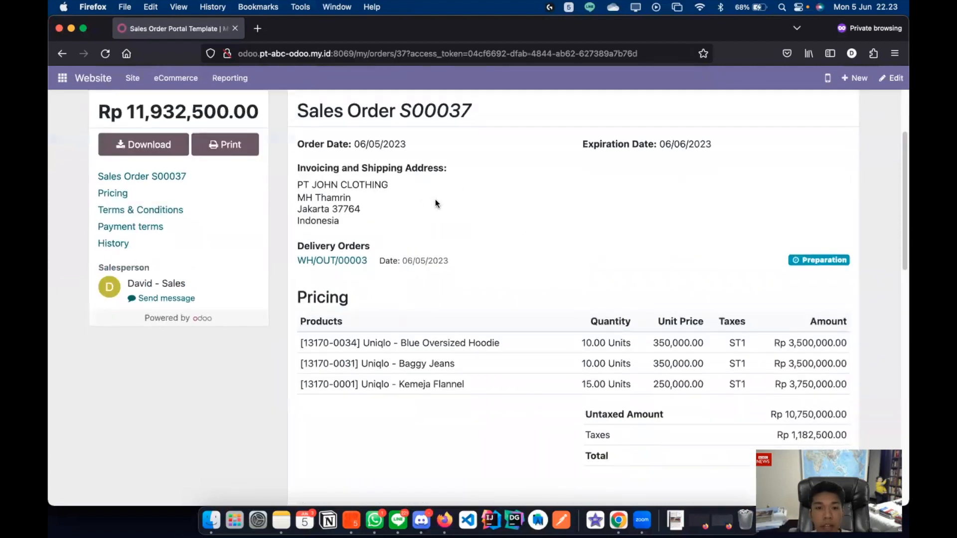
pyautogui.scroll(3, 531, 215)
pyautogui.scroll(-5, 531, 215)
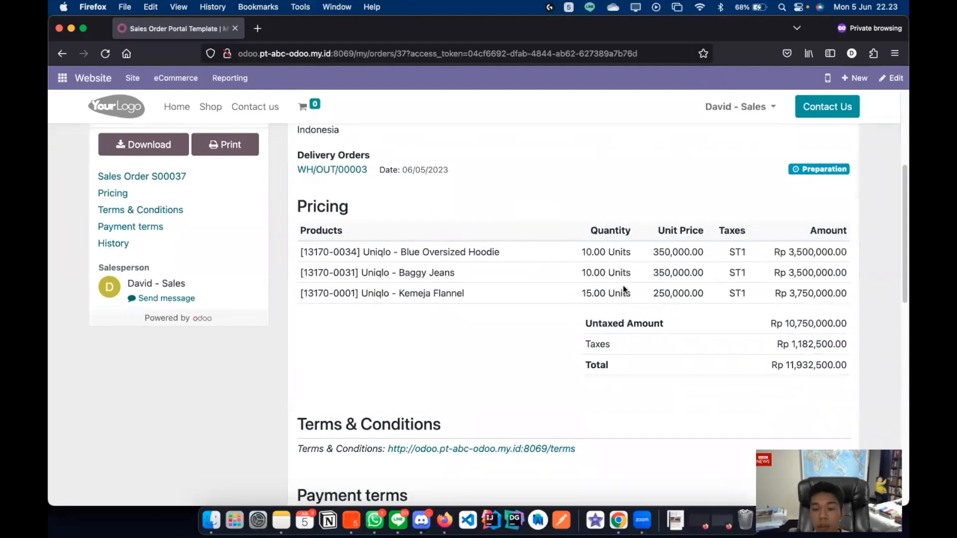
pyautogui.scroll(-5, 623, 285)
pyautogui.scroll(10, 623, 284)
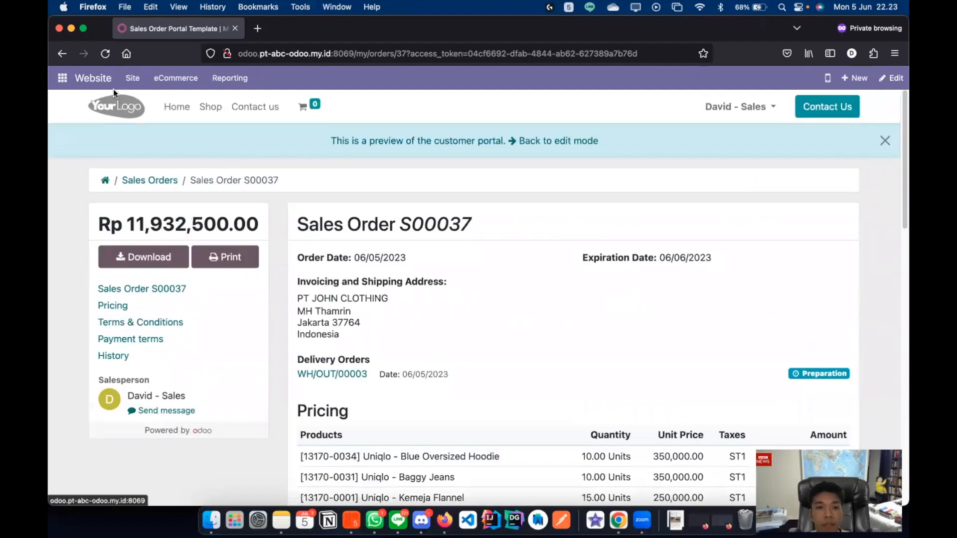
pyautogui.click(575, 144)
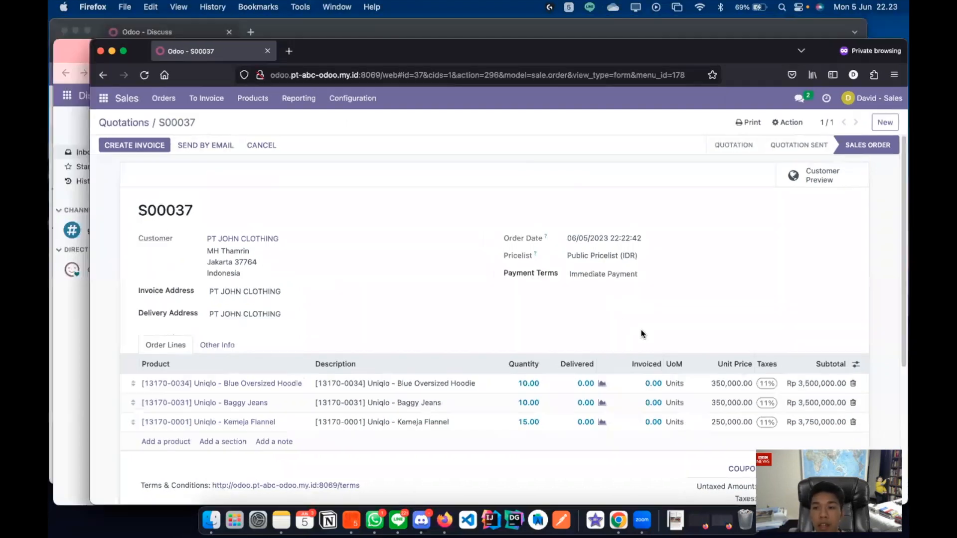
# Switch to the Inventory user's Chrome window and open the Delivery Orders list in the Inventory module
pyautogui.hotkey('ctrl', 'Up')
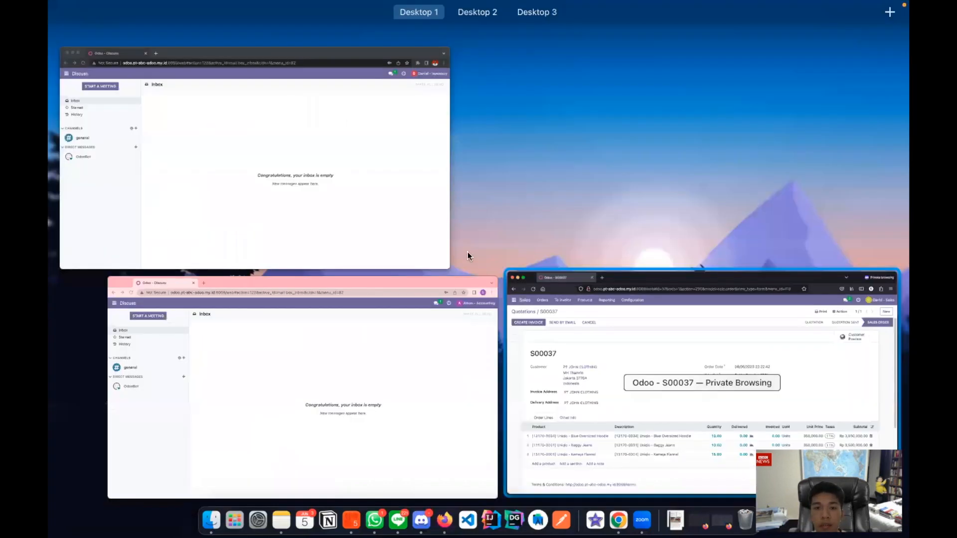
pyautogui.click(412, 238)
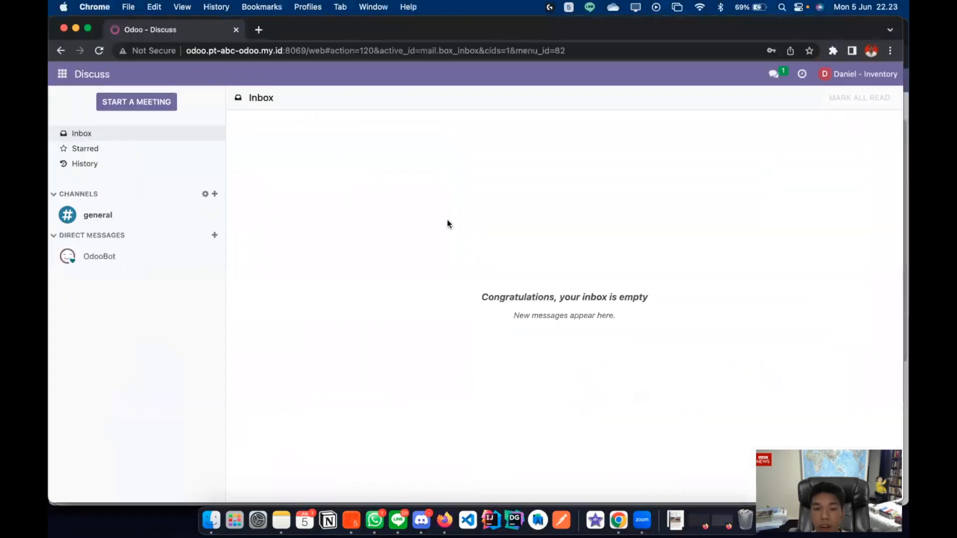
pyautogui.click(59, 75)
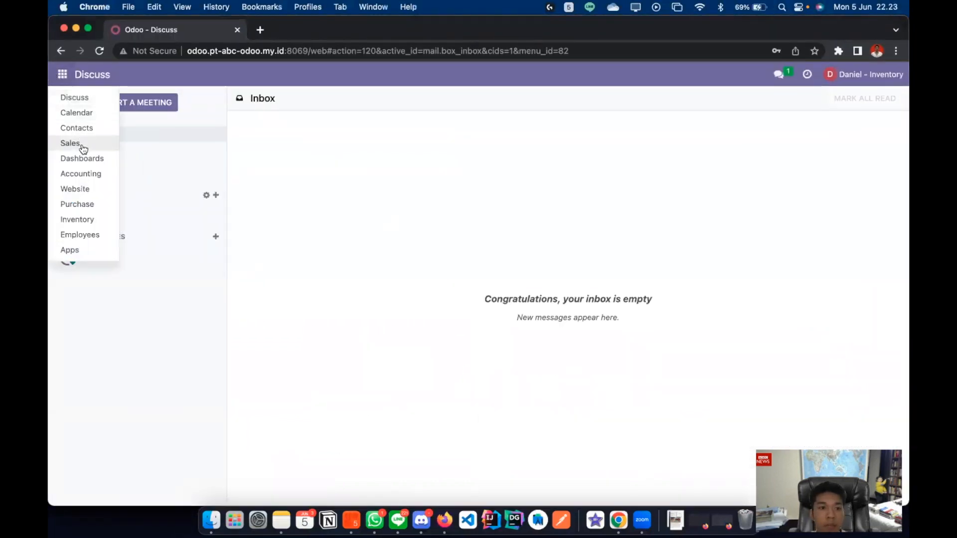
pyautogui.click(91, 220)
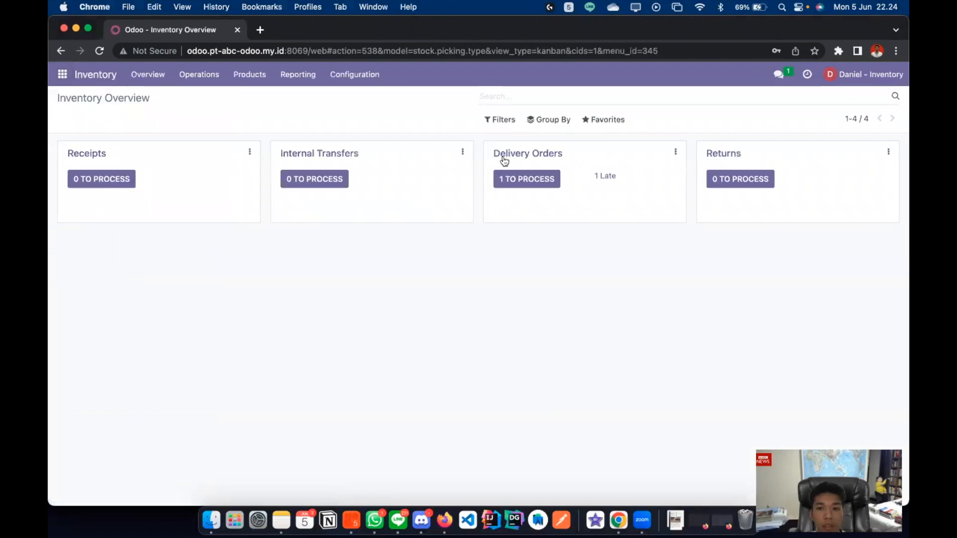
pyautogui.click(531, 158)
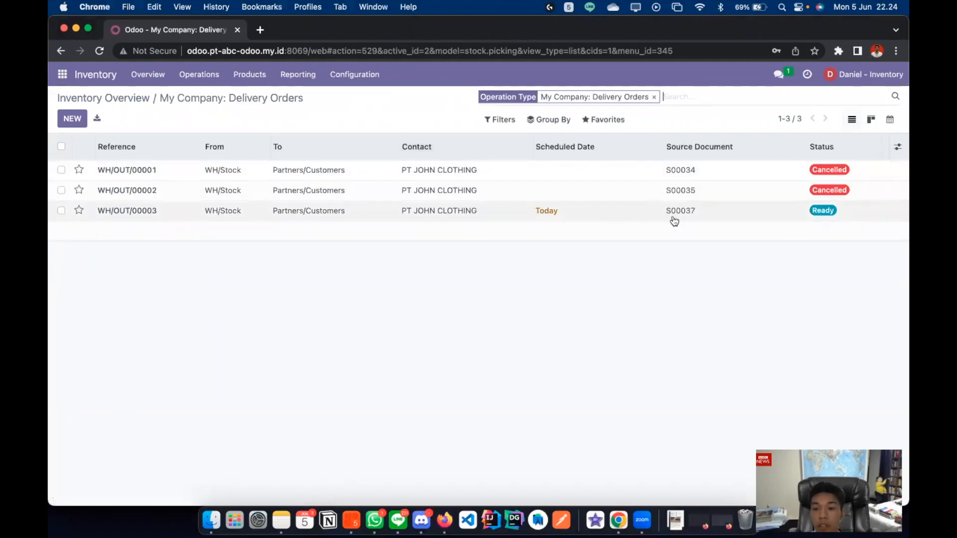
# Compare the ready delivery's source document with the order number in the Sales user's window, and return to the delivery orders
pyautogui.hotkey('ctrl', 'Up')
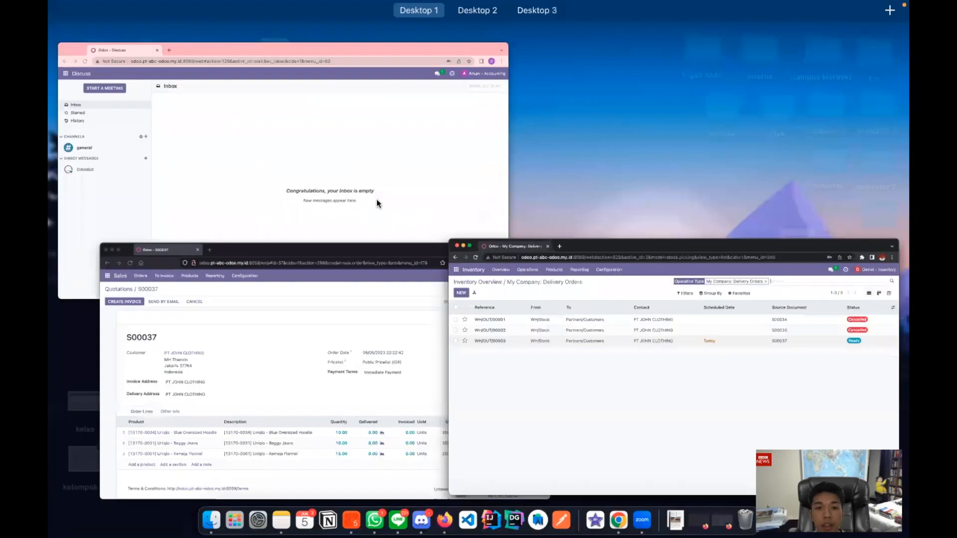
pyautogui.click(361, 340)
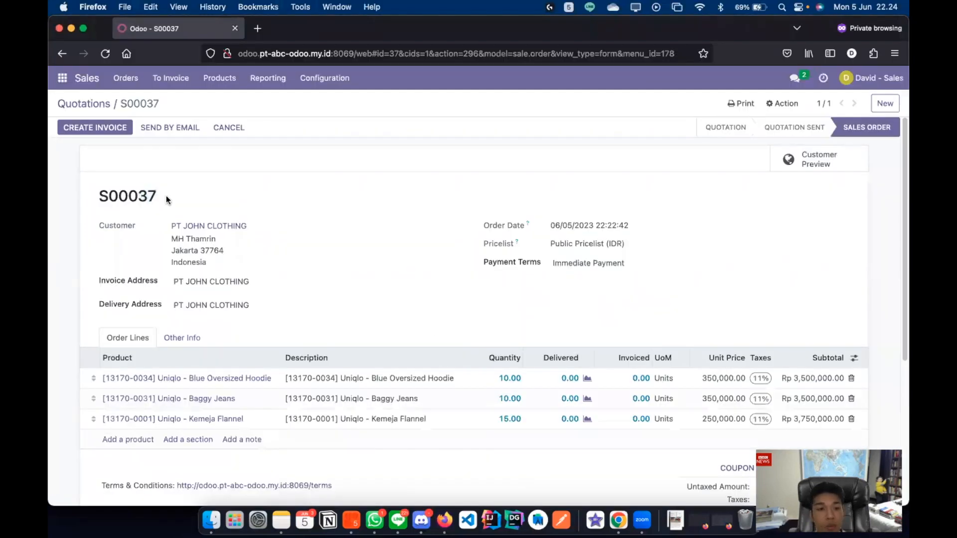
pyautogui.hotkey('ctrl', 'Up')
pyautogui.click(268, 290)
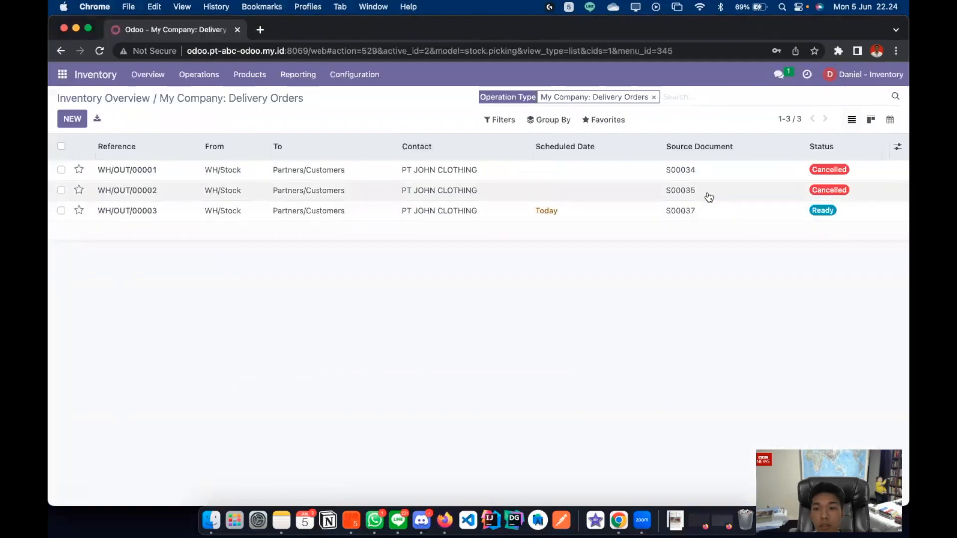
# Validate the ready delivery as an immediate transfer of all quantities with SMS disabled, and return to the delivery orders
pyautogui.click(690, 220)
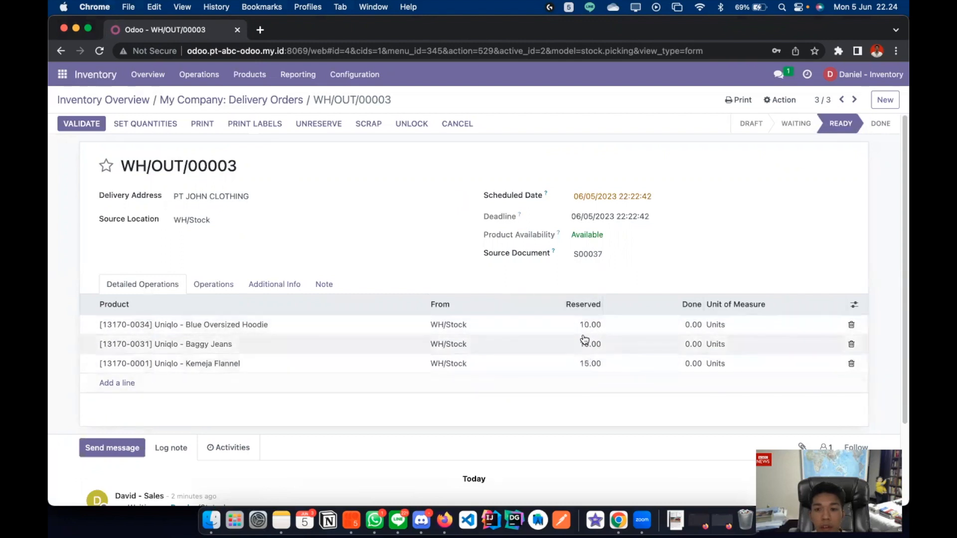
pyautogui.click(70, 128)
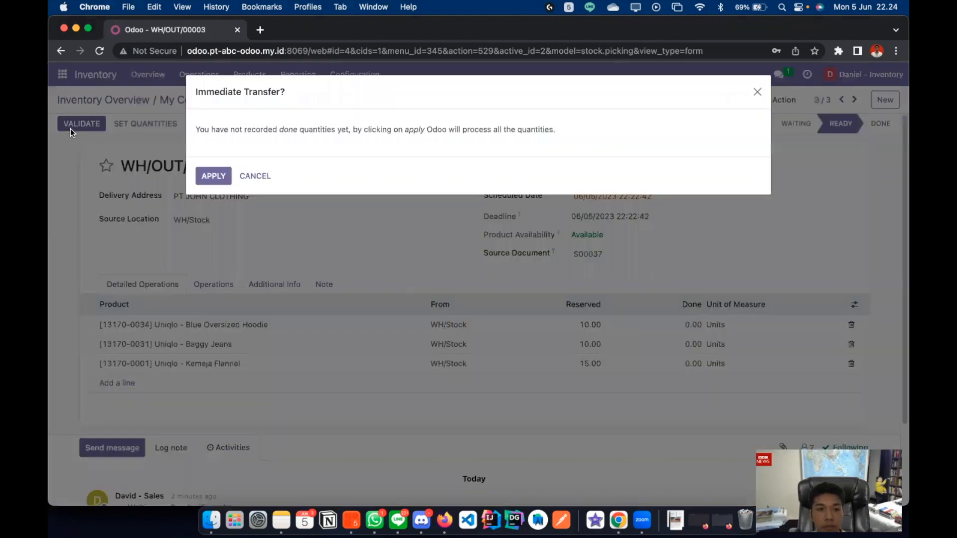
pyautogui.click(204, 177)
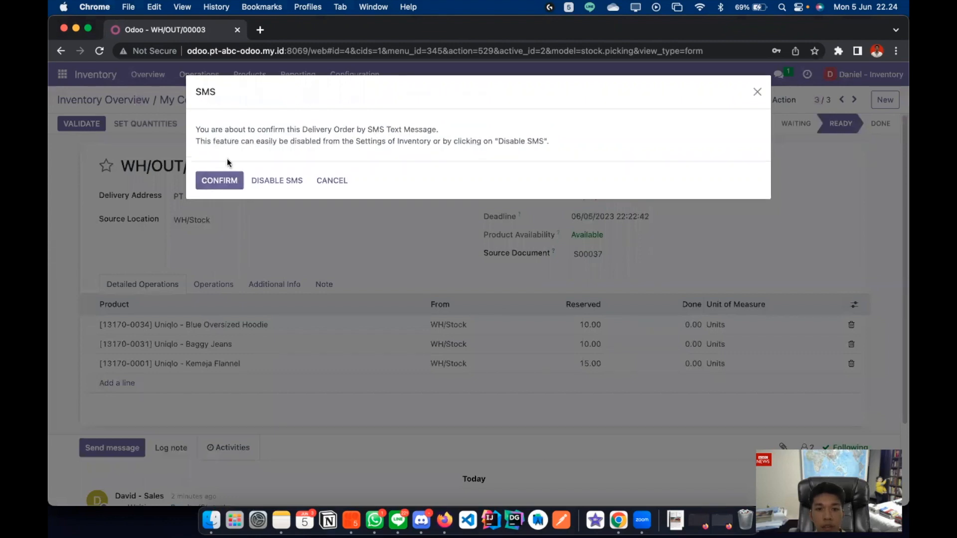
pyautogui.click(268, 180)
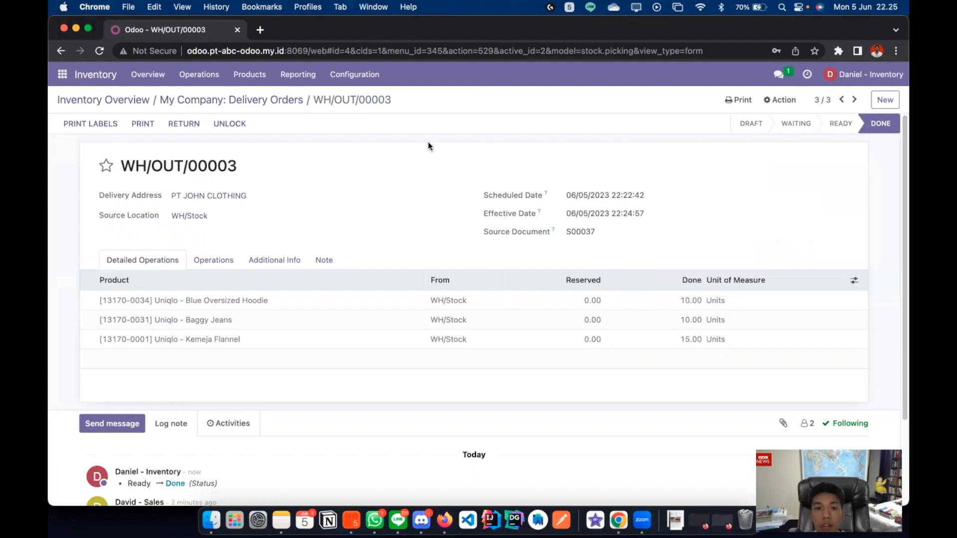
pyautogui.click(194, 101)
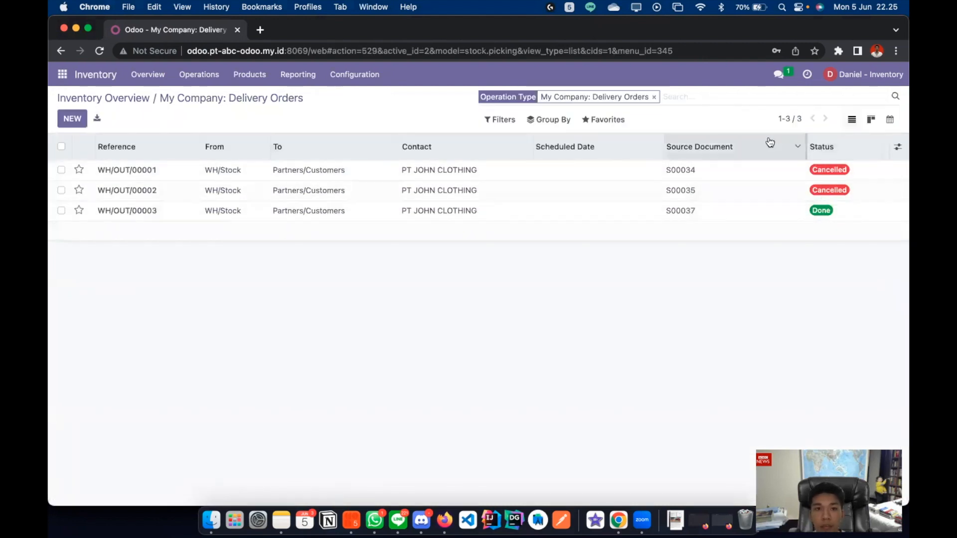
# Switch to the Sales user's Firefox window and reload the sales order to check its delivered quantities
pyautogui.hotkey('ctrl', 'Up')
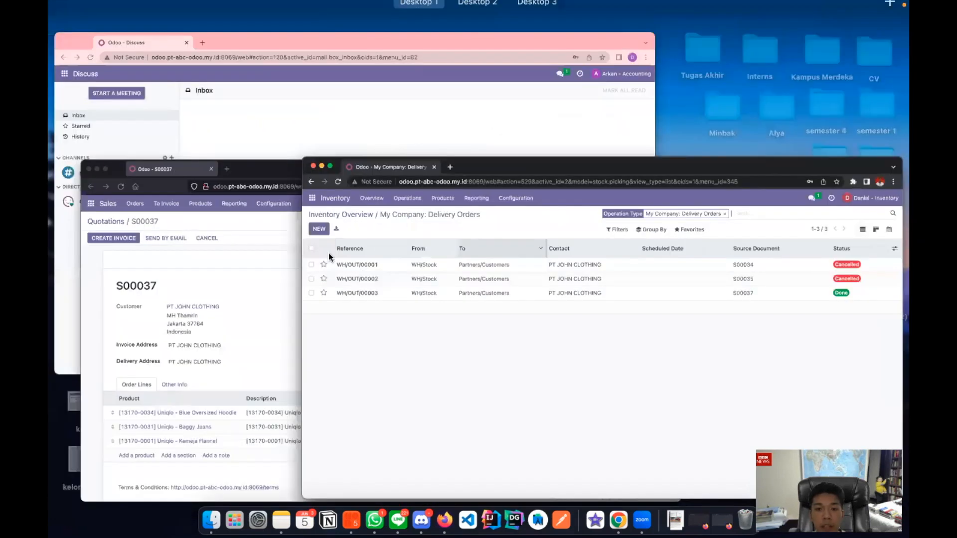
pyautogui.click(303, 306)
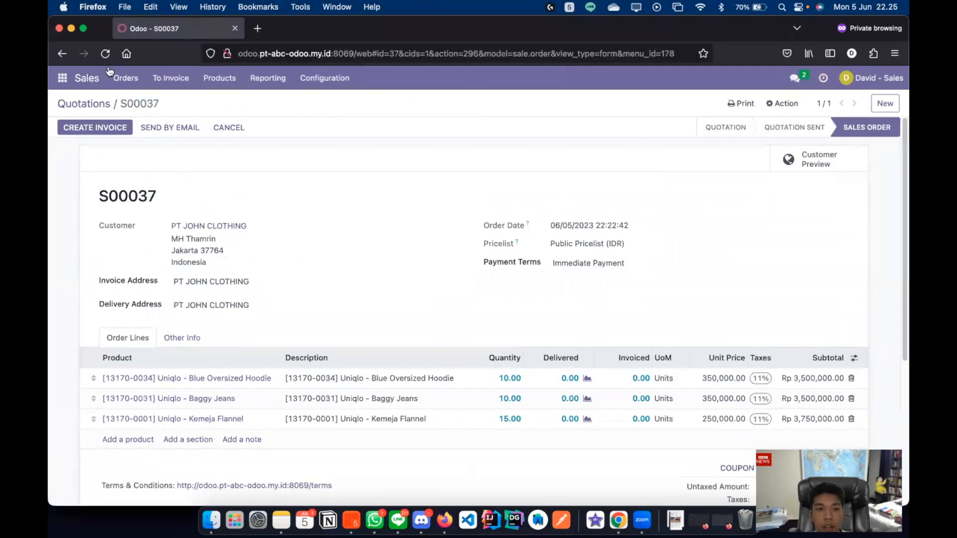
pyautogui.click(106, 54)
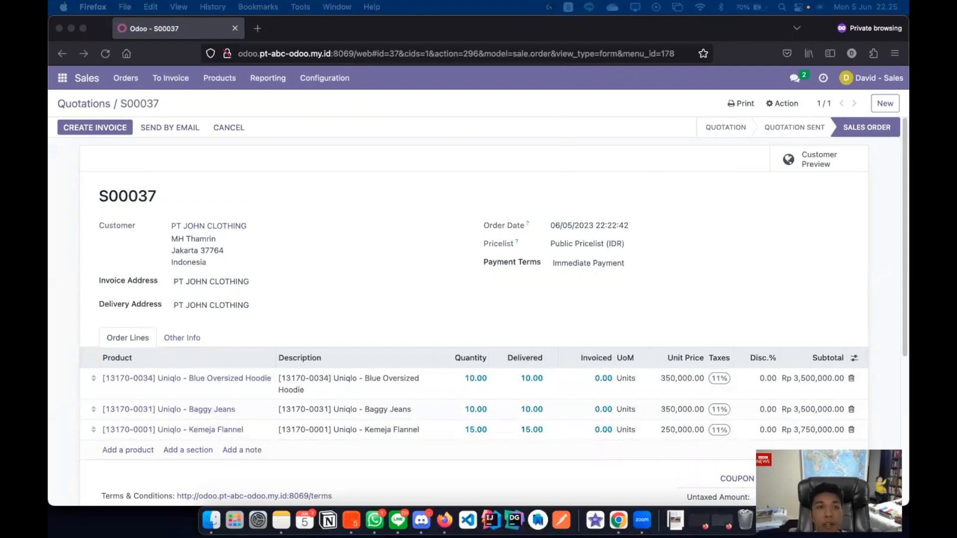
pyautogui.click(428, 241)
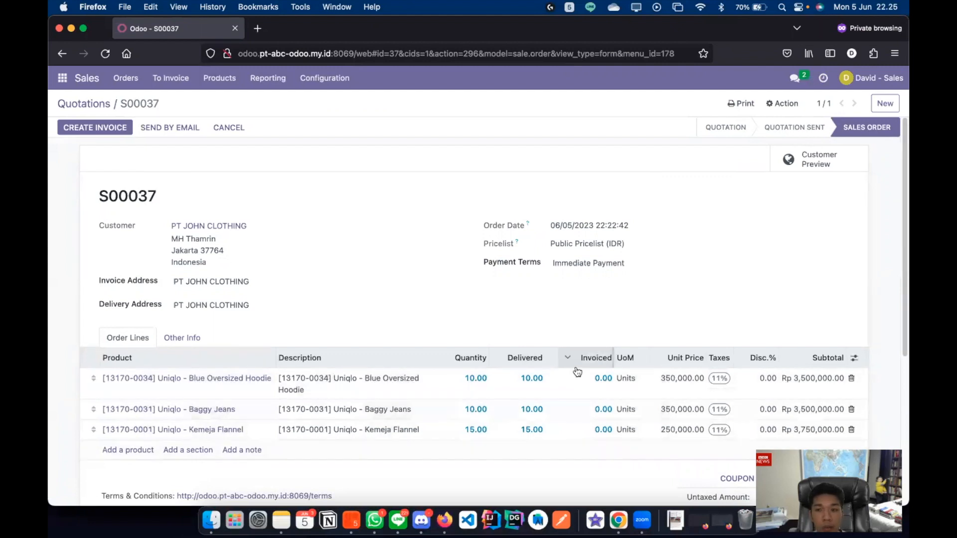
# Create a regular invoice from the sales order and review the draft's lines and totals
pyautogui.click(108, 134)
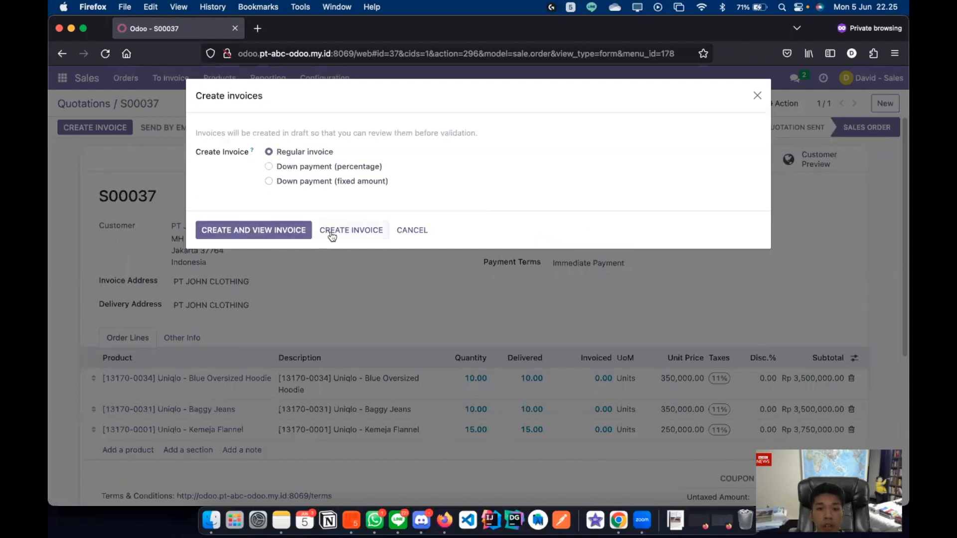
pyautogui.click(293, 229)
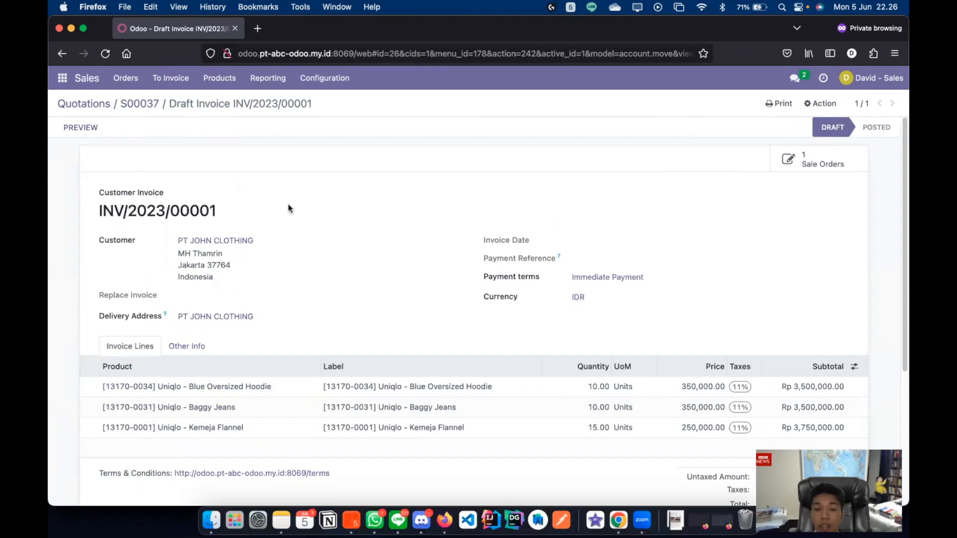
pyautogui.scroll(-4, 270, 181)
pyautogui.scroll(2, 284, 189)
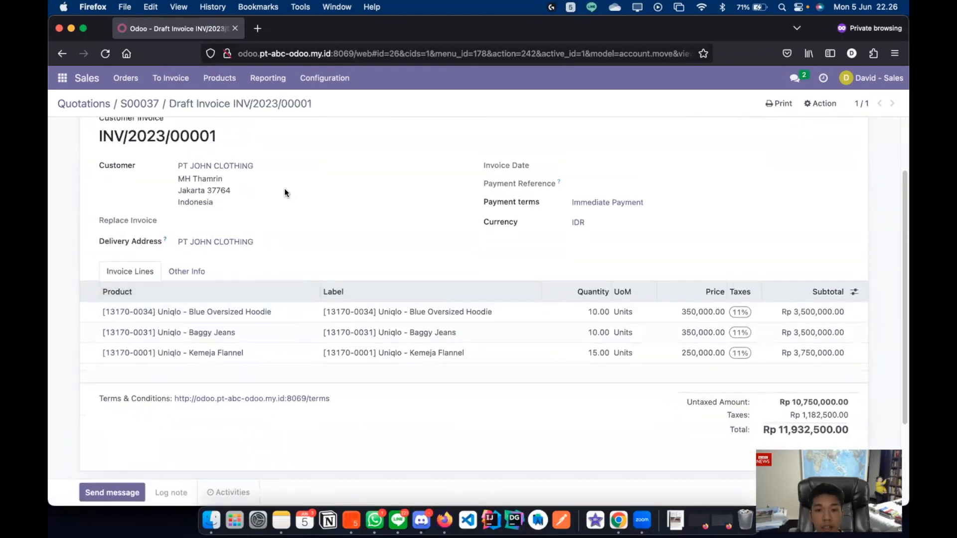
pyautogui.scroll(2, 284, 192)
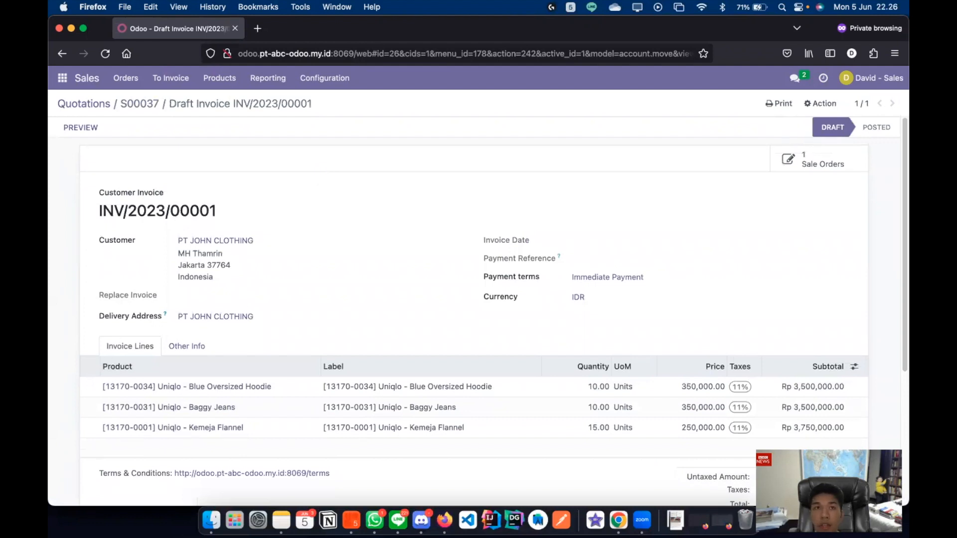
# Switch to the Accounting user's Chrome window, open the PT JOHN CLOTHING draft invoice in Accounting, and review its lines, totals and log
pyautogui.hotkey('ctrl', 'Up')
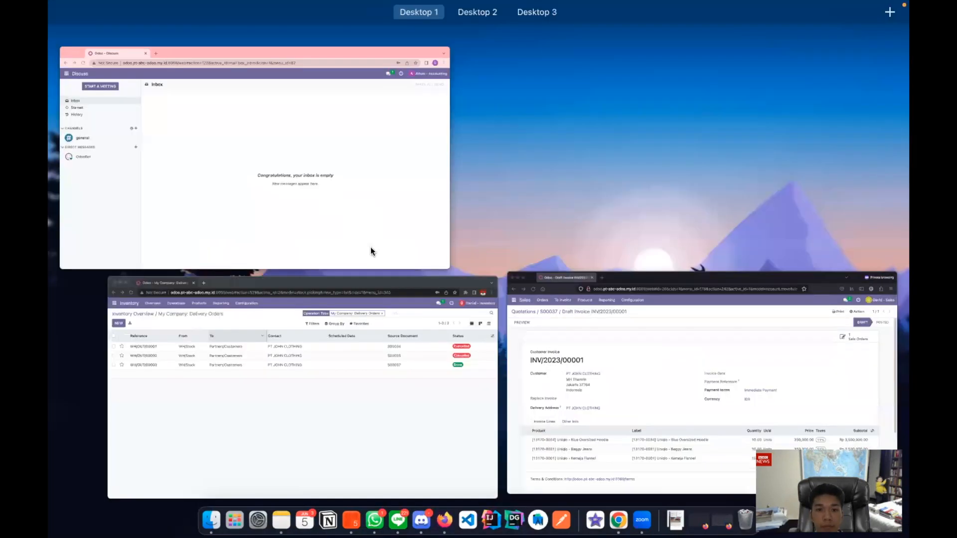
pyautogui.click(369, 246)
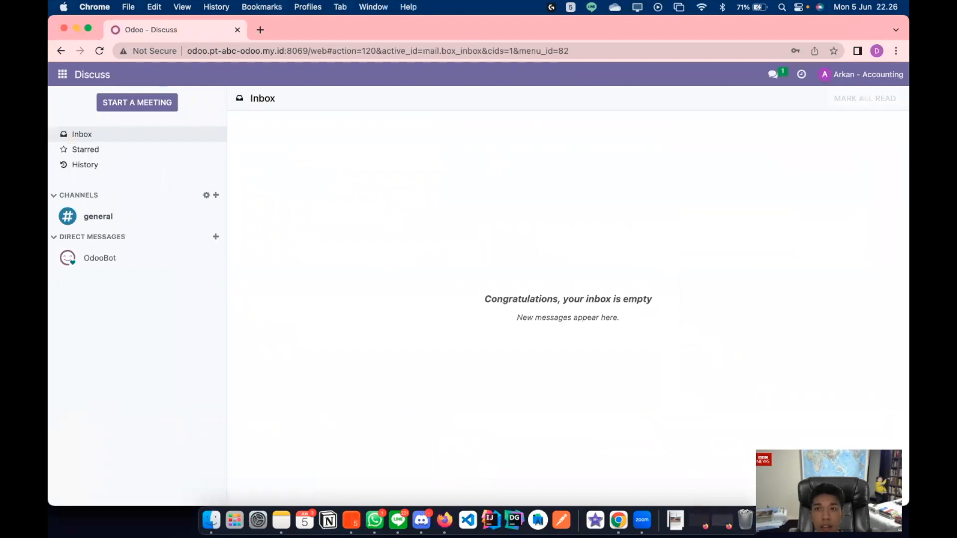
pyautogui.click(71, 83)
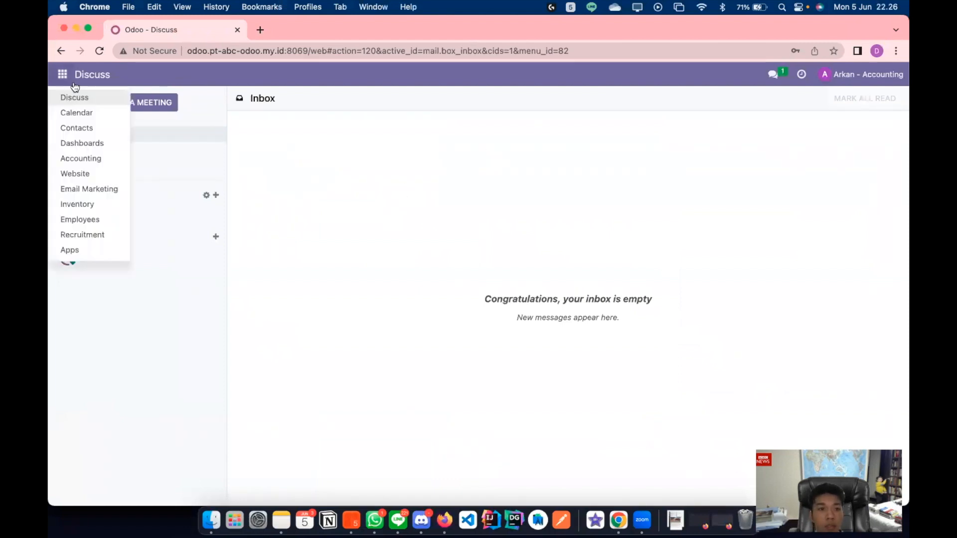
pyautogui.click(87, 159)
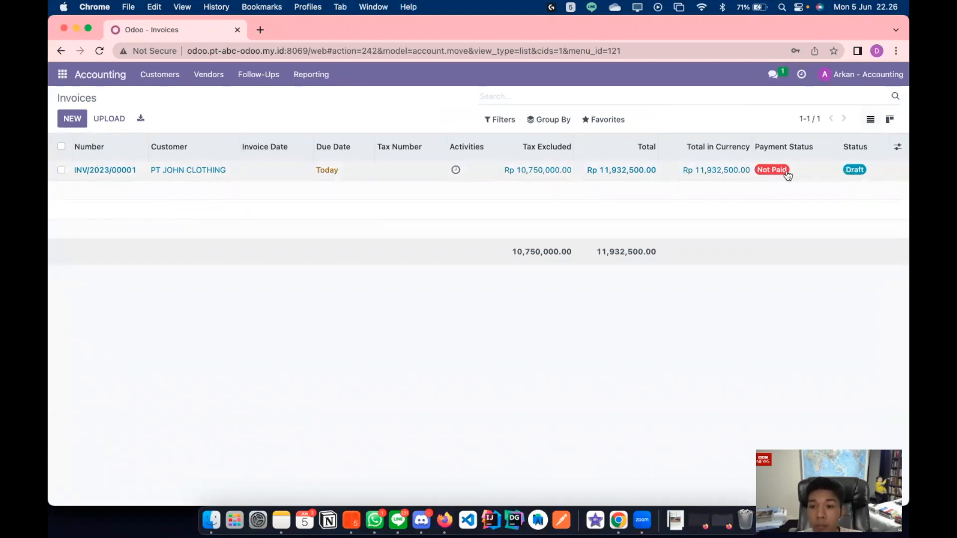
pyautogui.click(185, 170)
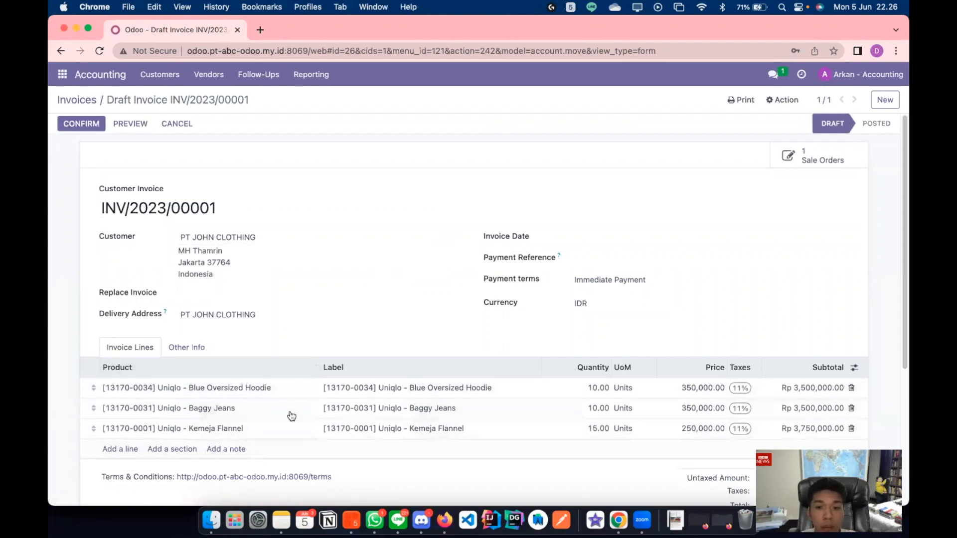
pyautogui.scroll(-3, 337, 380)
pyautogui.scroll(-2, 337, 380)
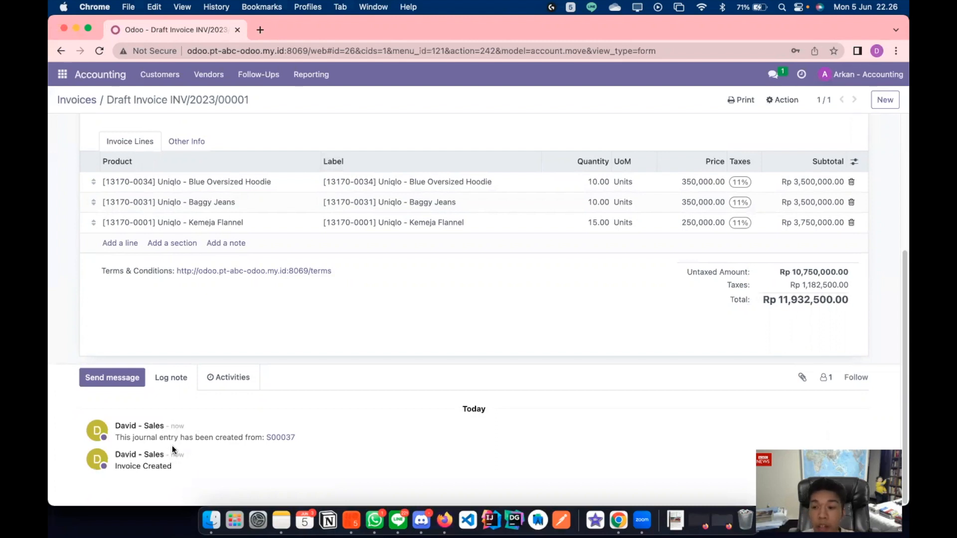
pyautogui.scroll(5, 269, 402)
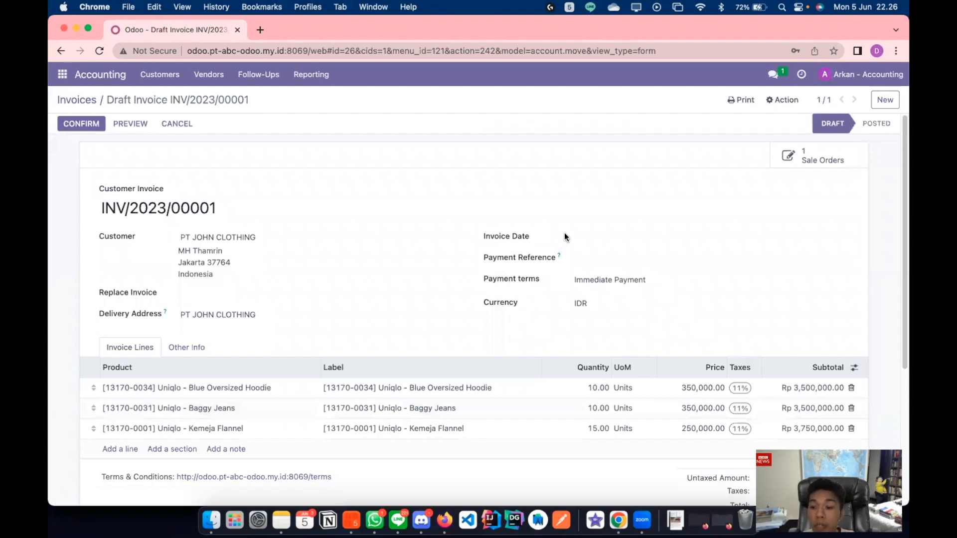
# Set the draft invoice's date to 06/05/2023 and confirm the invoice
pyautogui.click(586, 239)
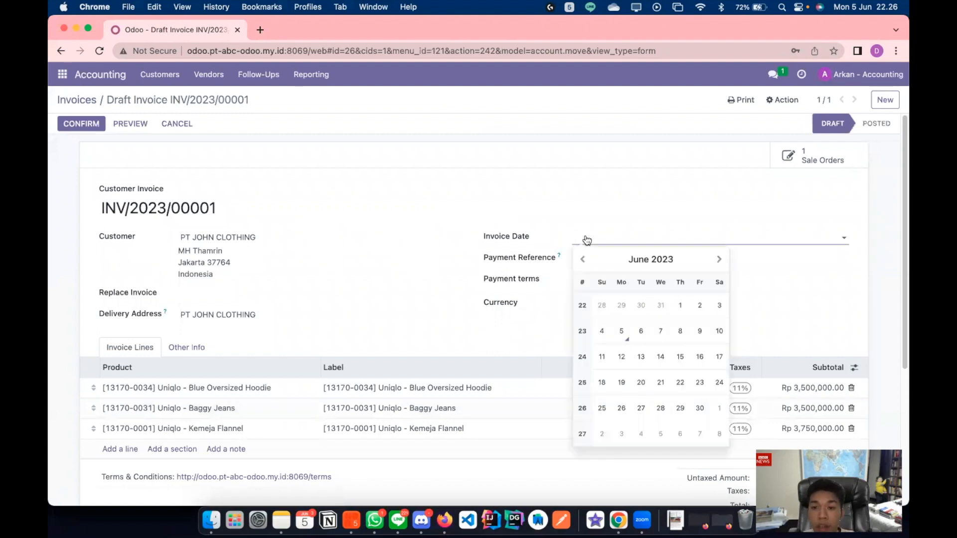
pyautogui.click(639, 332)
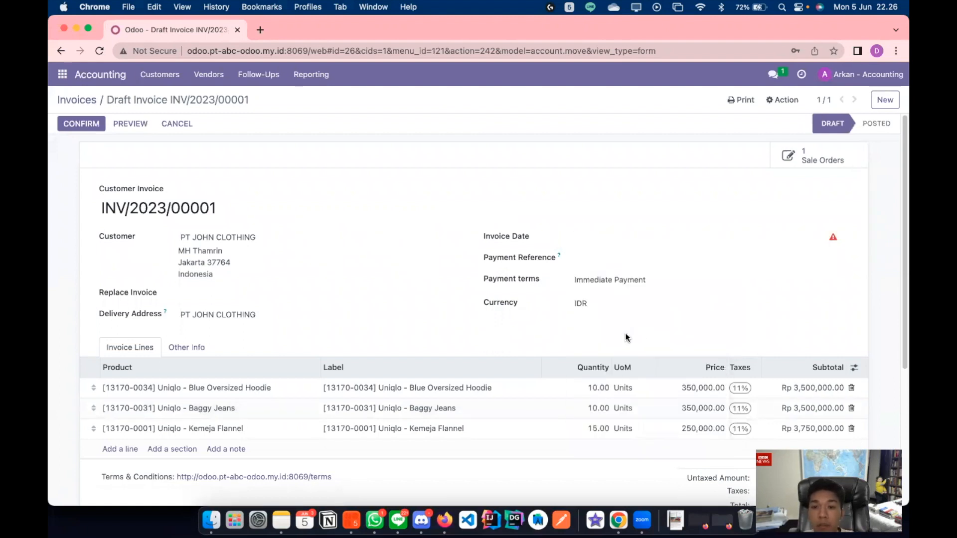
pyautogui.moveTo(830, 238)
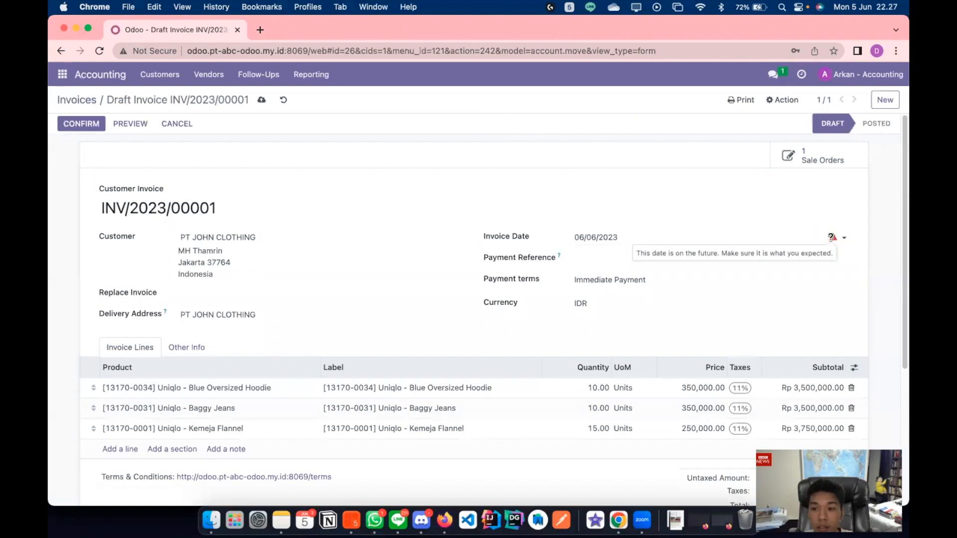
pyautogui.click(785, 238)
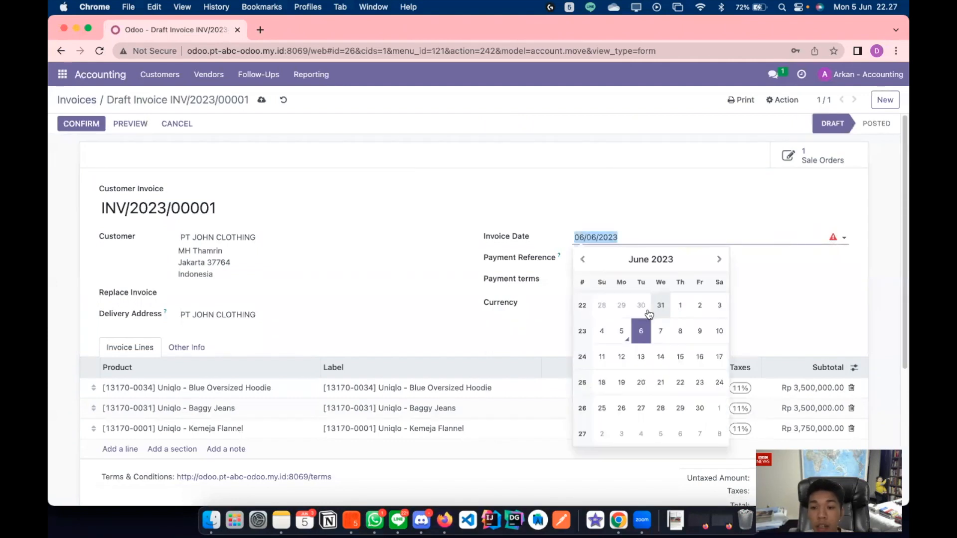
pyautogui.click(626, 334)
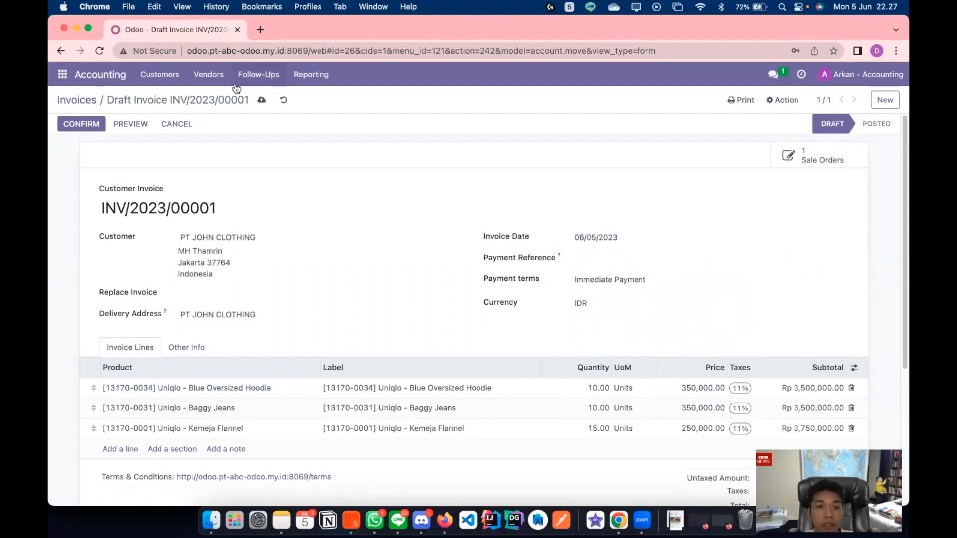
pyautogui.click(84, 128)
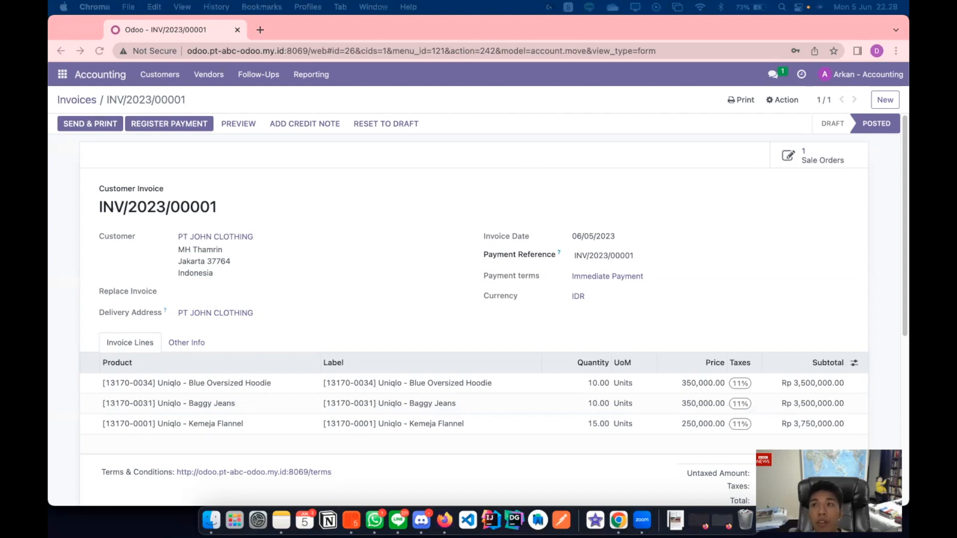
pyautogui.click(359, 194)
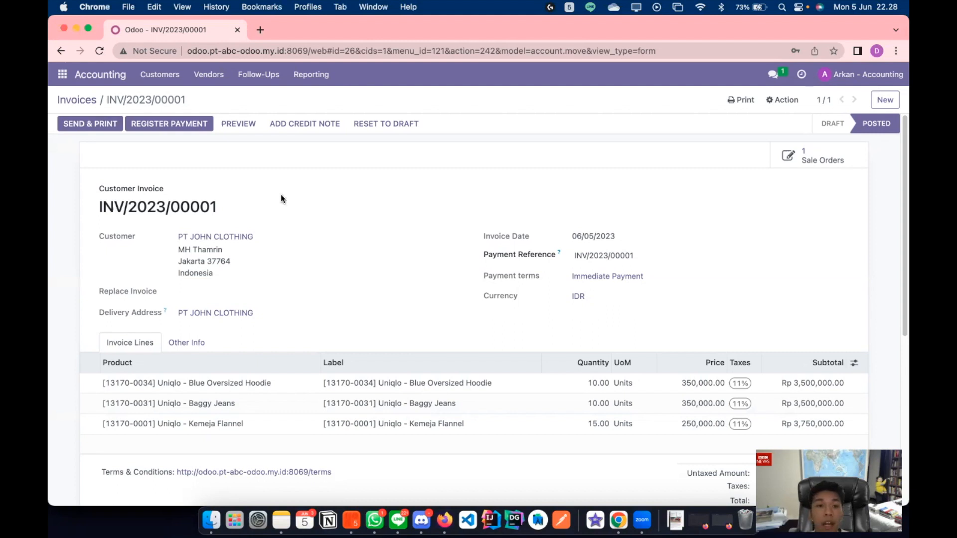
# Register the invoice's full payment using the Bank journal
pyautogui.click(185, 128)
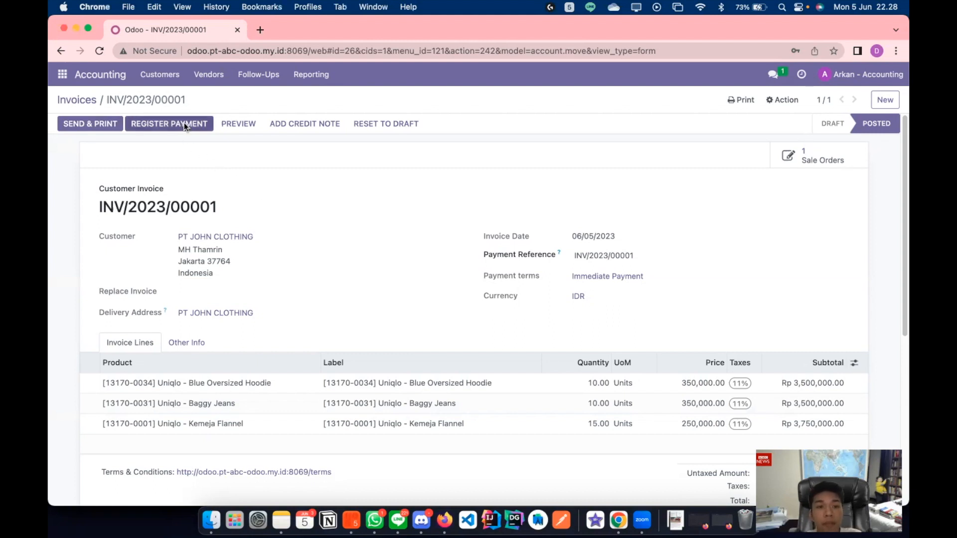
pyautogui.click(352, 129)
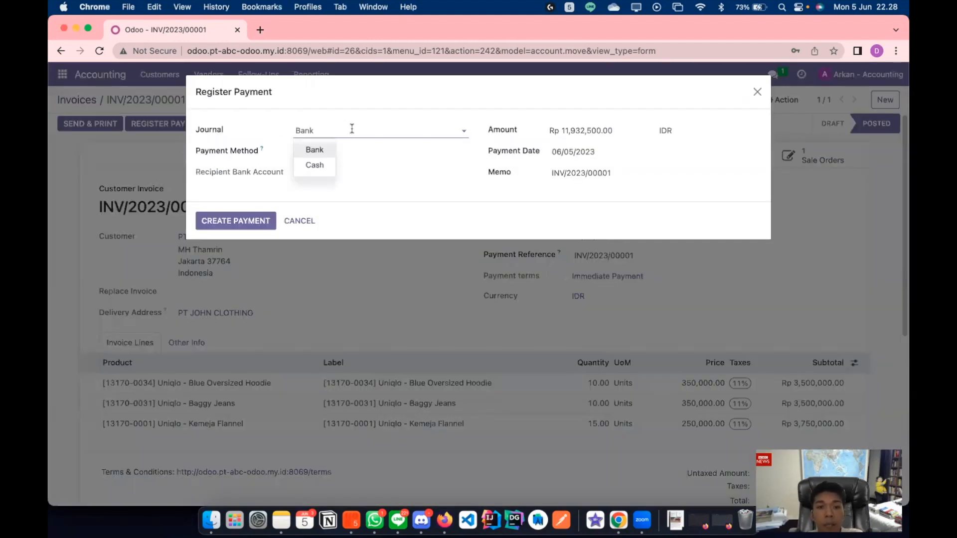
pyautogui.click(315, 150)
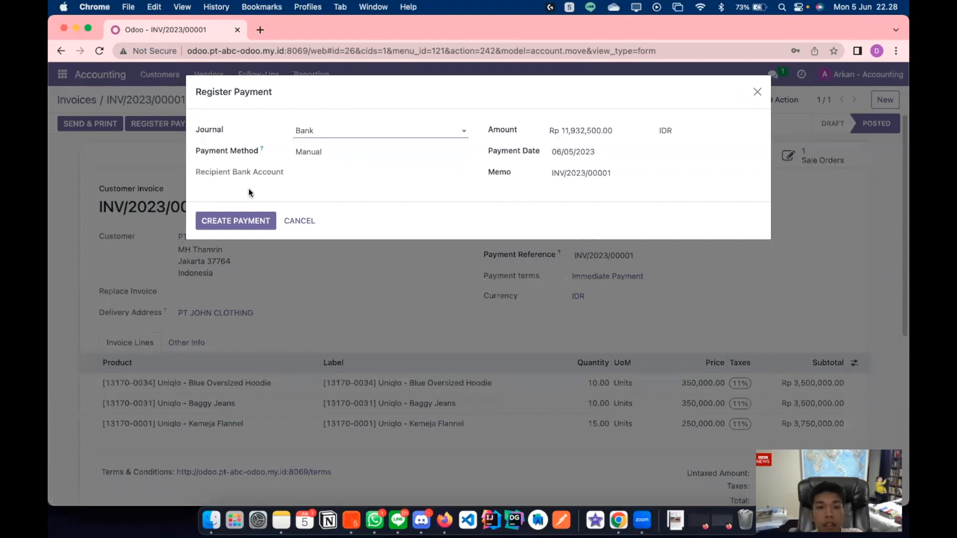
pyautogui.click(243, 222)
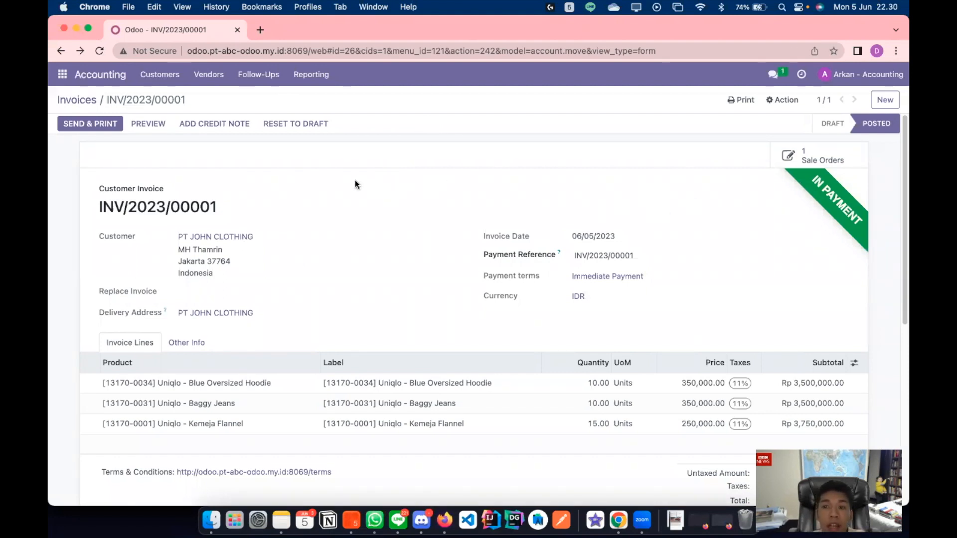
# Review the invoice's payment status, lines and totals in the customer preview, and go back to the invoice
pyautogui.click(149, 129)
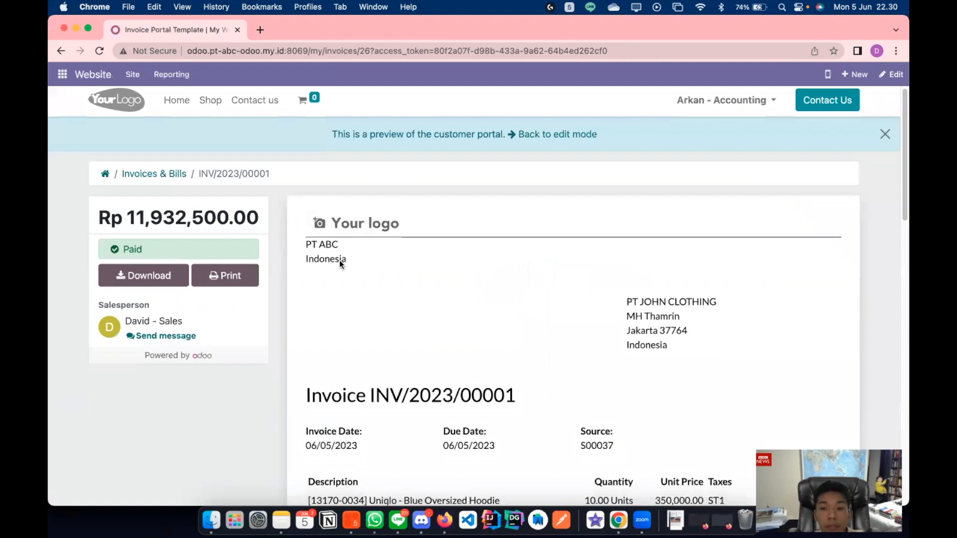
pyautogui.scroll(-8, 367, 245)
pyautogui.scroll(4, 369, 245)
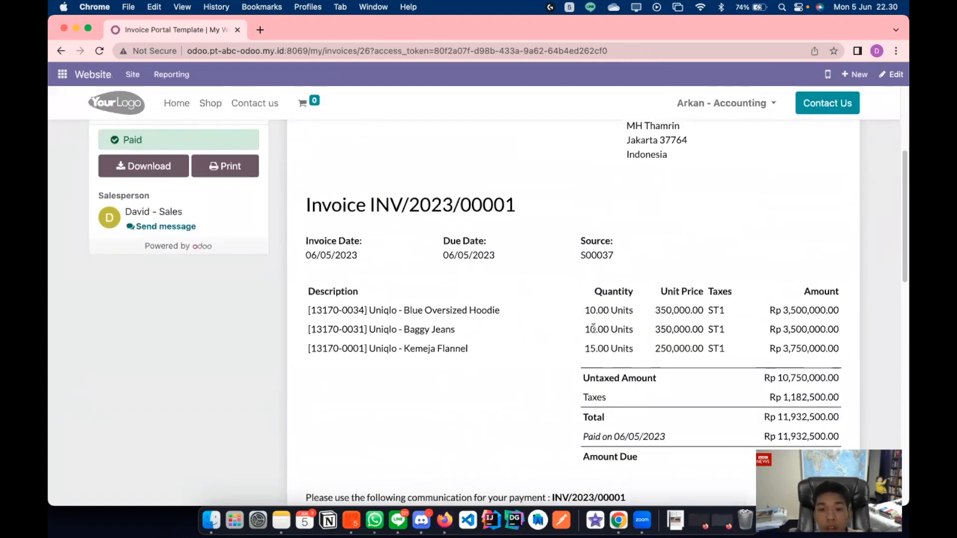
pyautogui.scroll(4, 555, 342)
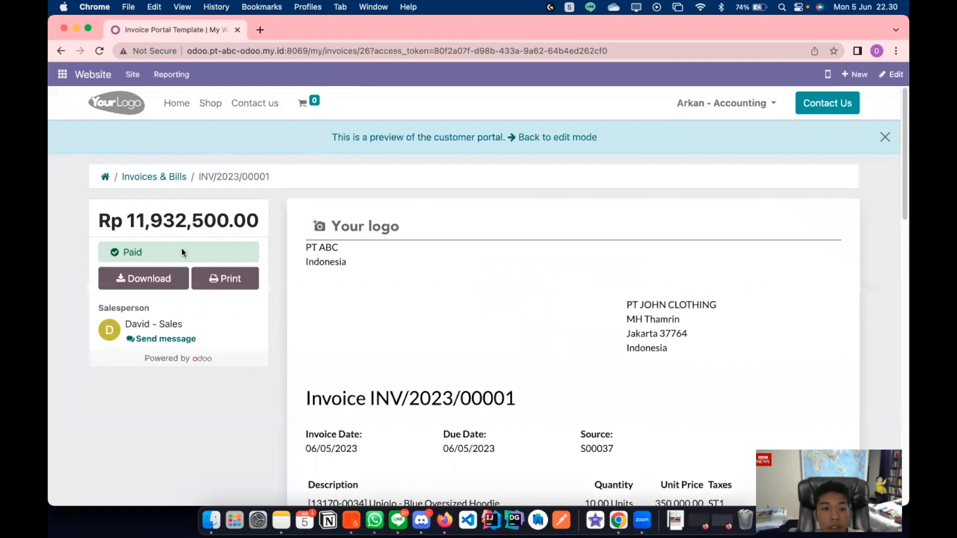
pyautogui.click(61, 56)
# Switch to the Sales user's Firefox window and reload the PT JOHN CLOTHING invoice to check its updated status
pyautogui.hotkey('ctrl', 'Up')
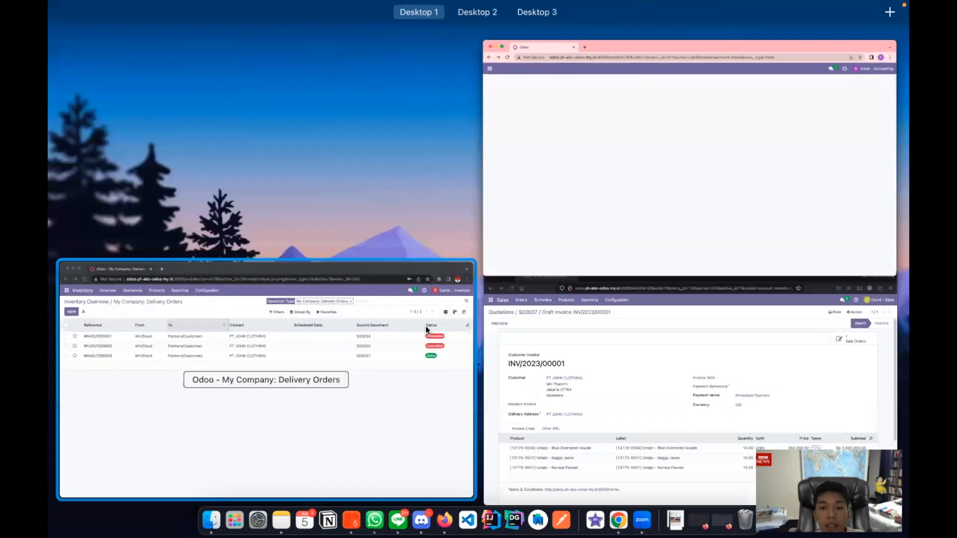
pyautogui.click(545, 360)
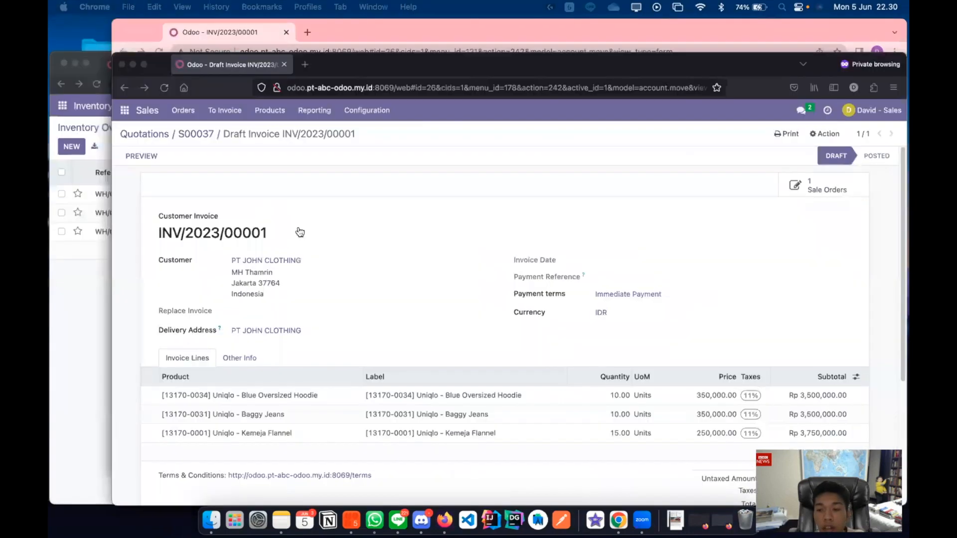
pyautogui.click(106, 54)
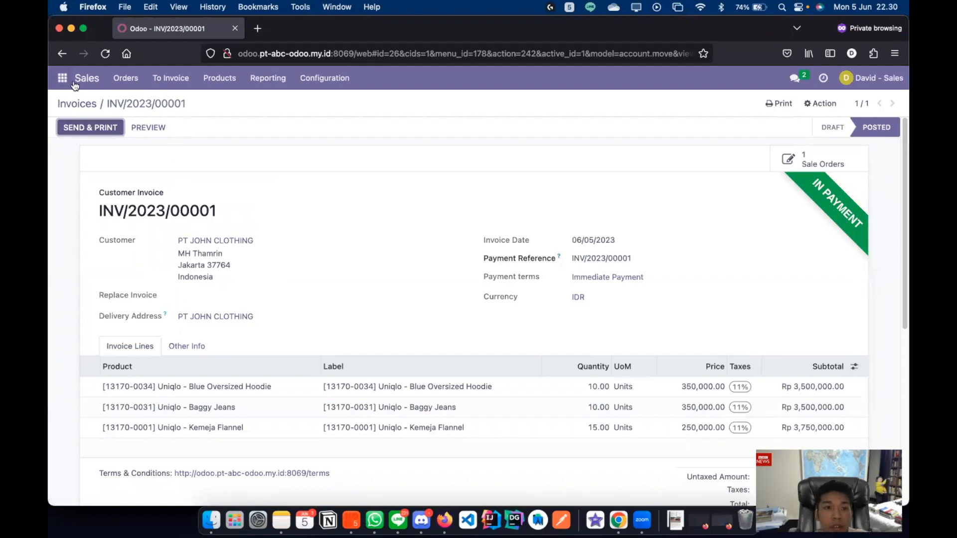
# Open sales order S00037 from the Sales Orders list and review its ordered, delivered and invoiced quantities
pyautogui.click(117, 84)
pyautogui.click(132, 117)
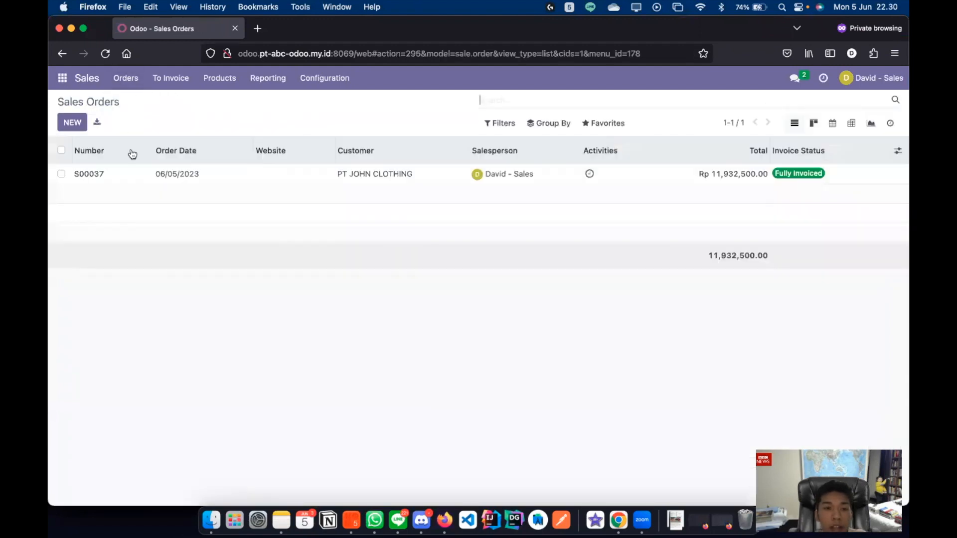
pyautogui.click(120, 175)
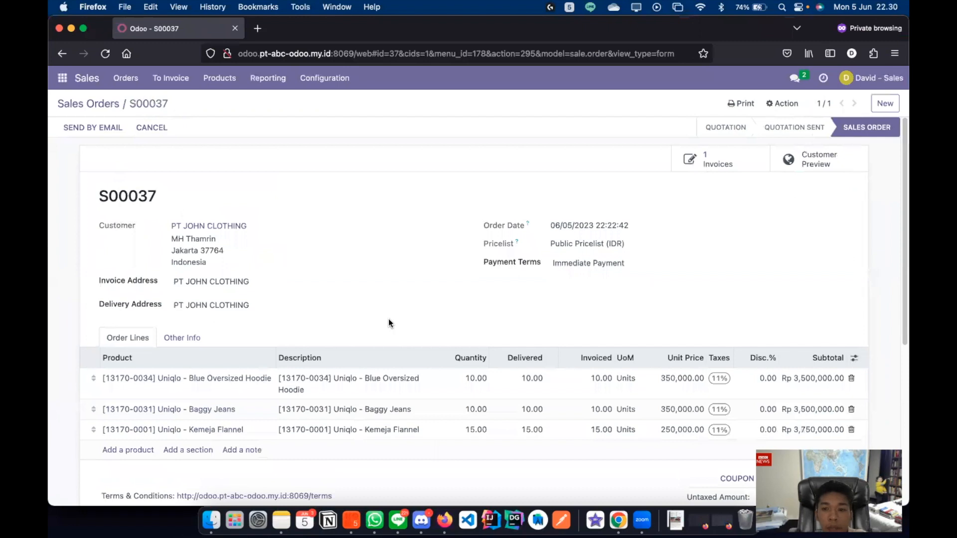
pyautogui.scroll(-1, 498, 334)
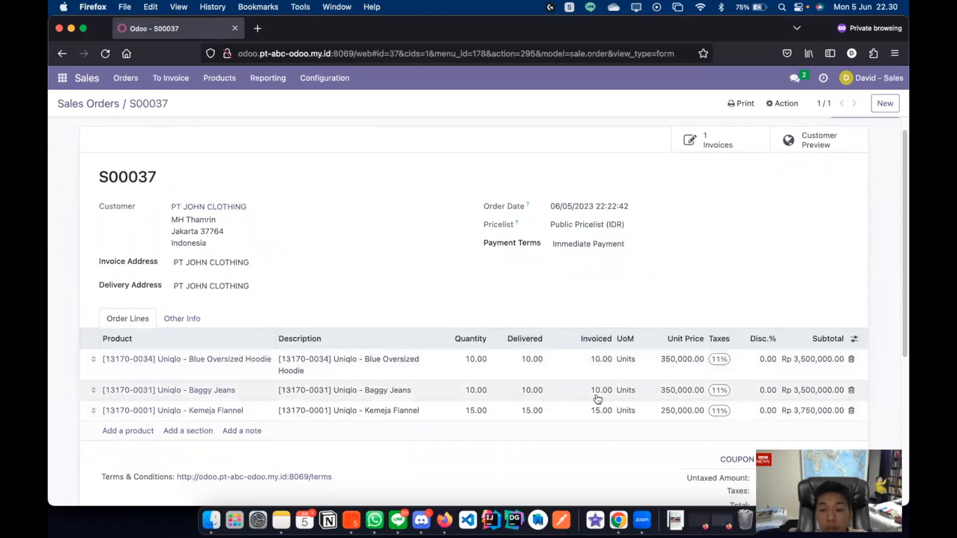
pyautogui.scroll(1, 598, 398)
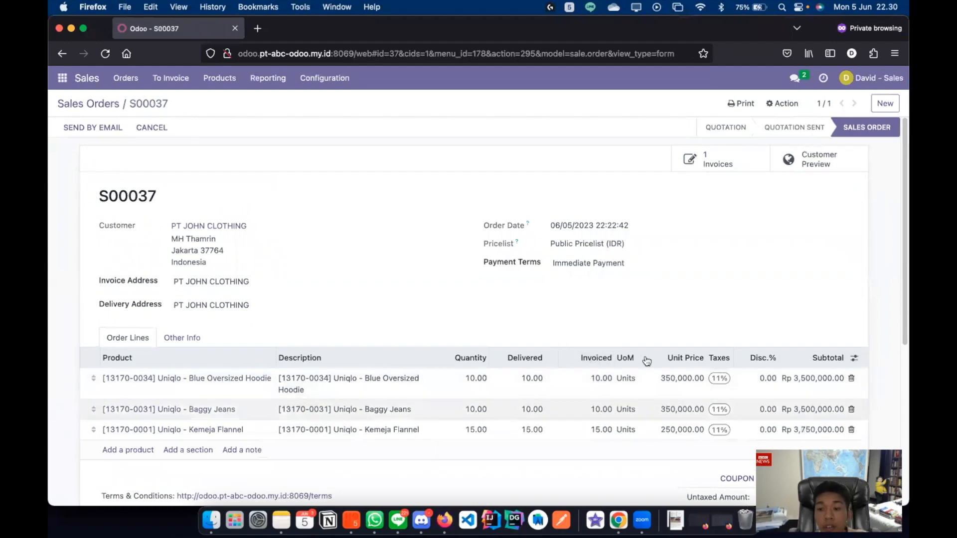